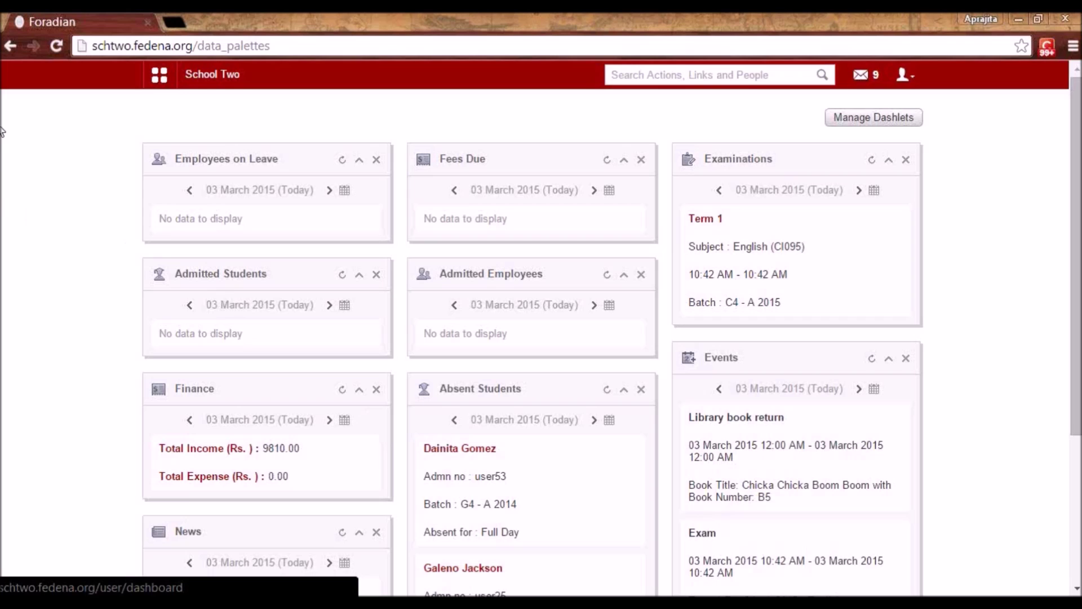
# Enable roll numbers for students in General settings, save, and return to Configuration.
pyautogui.click(159, 74)
pyautogui.click(556, 116)
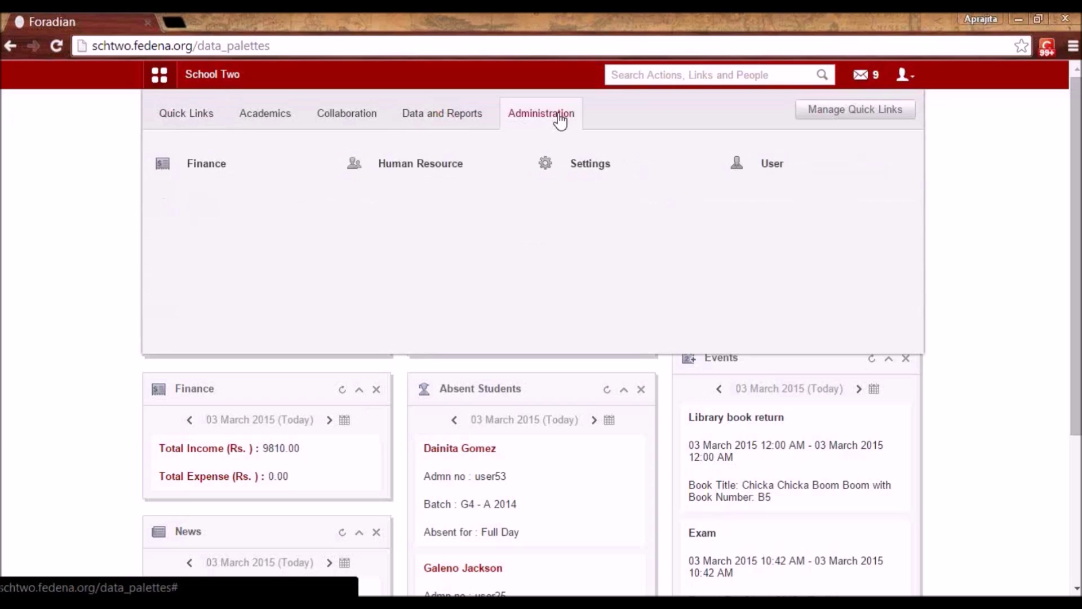
pyautogui.click(590, 166)
pyautogui.click(577, 300)
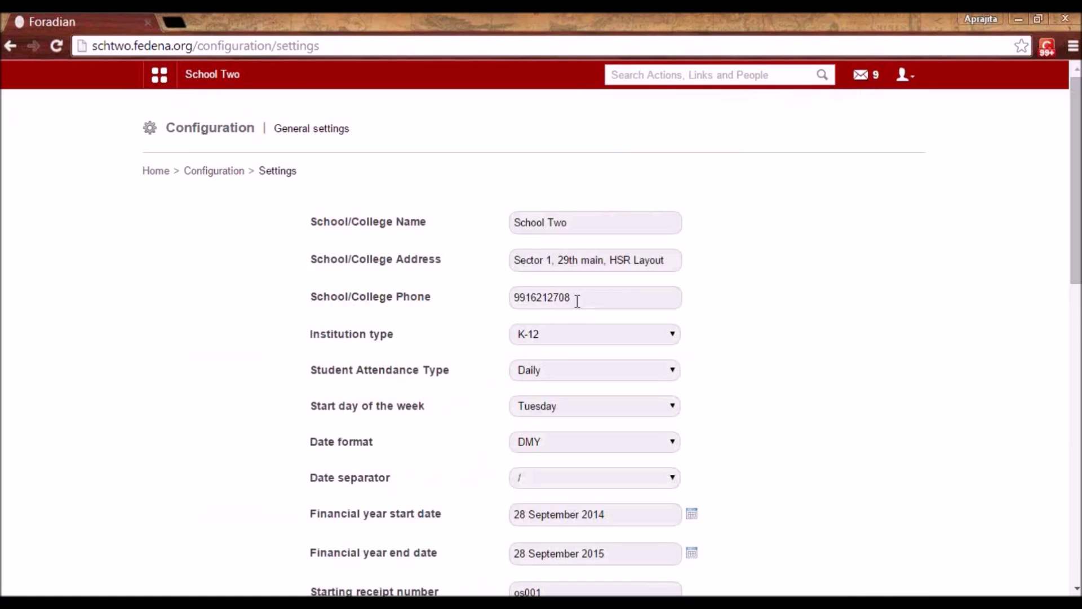
pyautogui.scroll(-13, 576, 300)
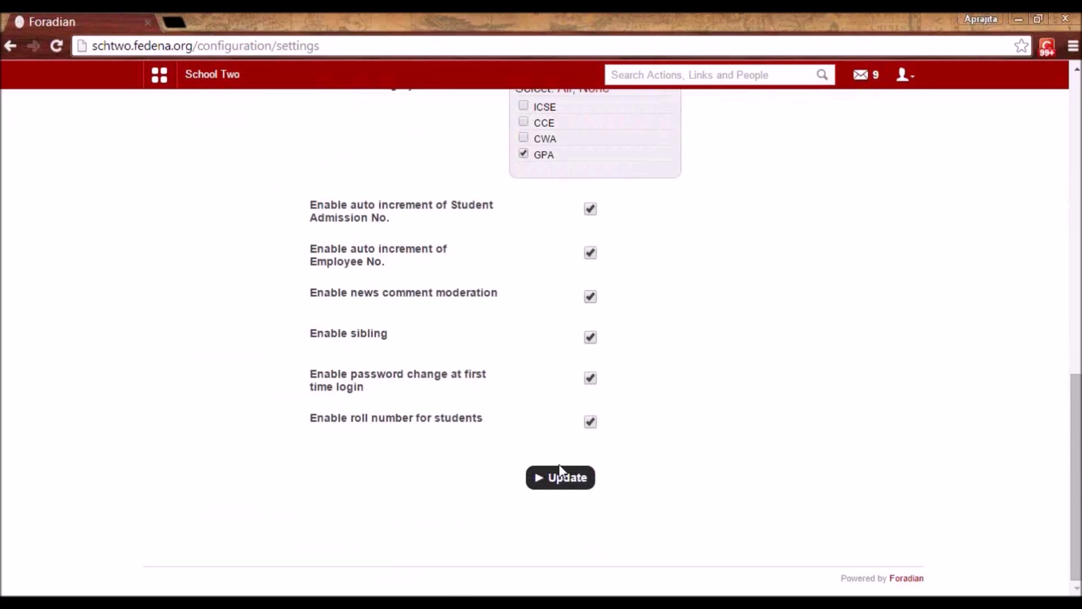
pyautogui.click(564, 478)
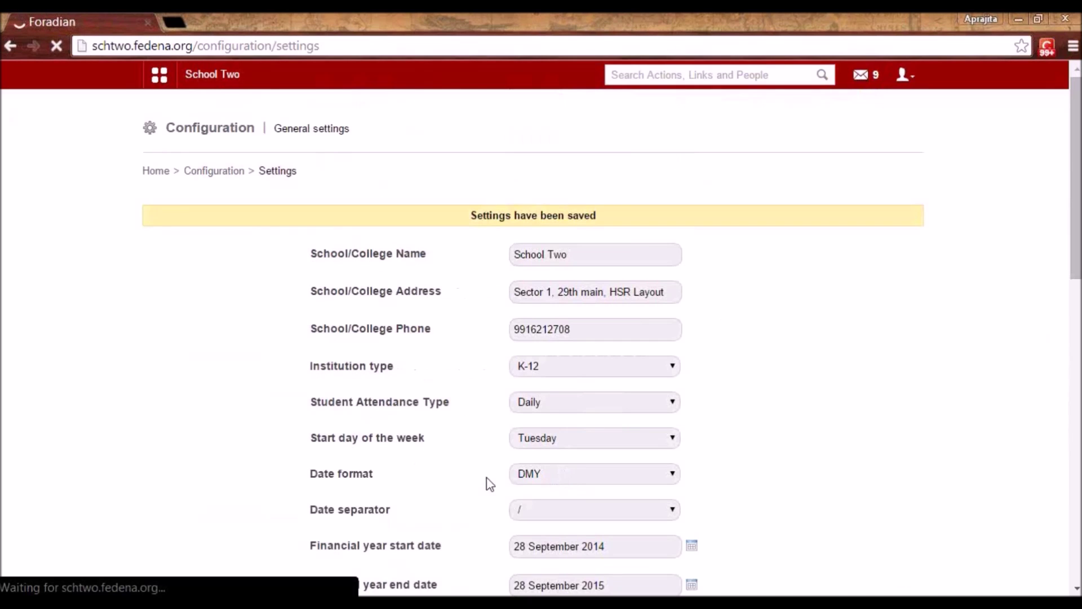
pyautogui.click(232, 178)
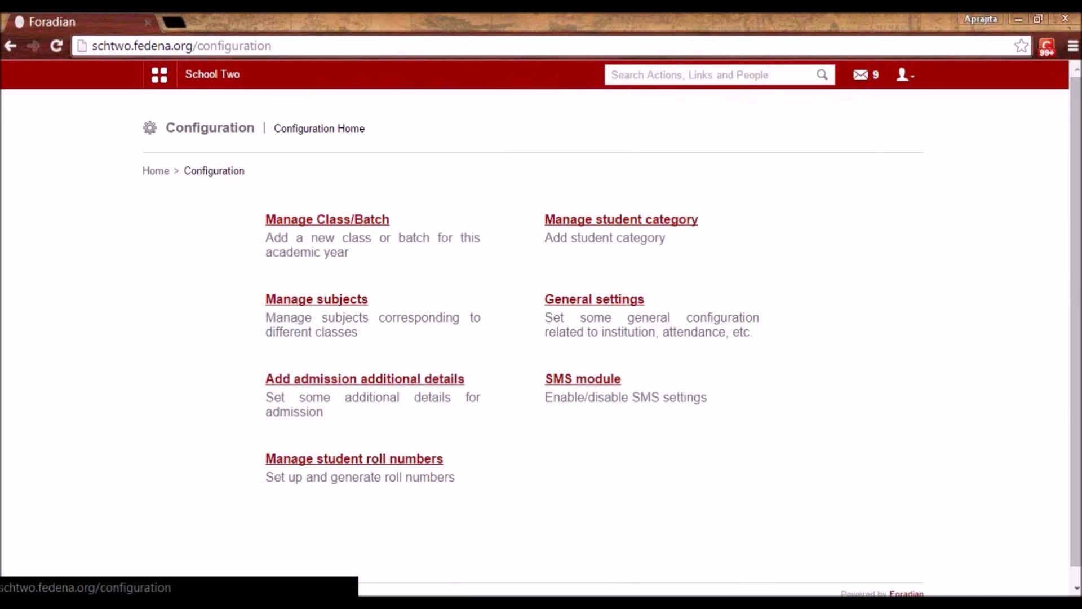
pyautogui.hotkey('alt', 'Tab')
# Type the note '1. custom import -> admit students -> assign roll nos.' below the link.
pyautogui.click(420, 194)
pyautogui.press('Return')
pyautogui.press('Return')
pyautogui.write('1. ')
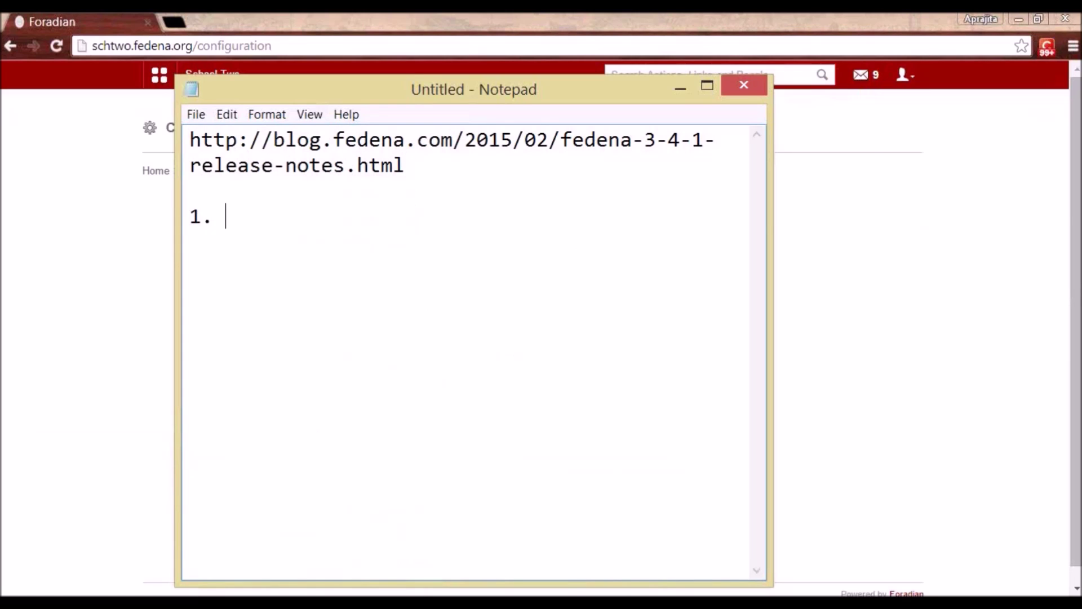
pyautogui.write('custtom import 0')
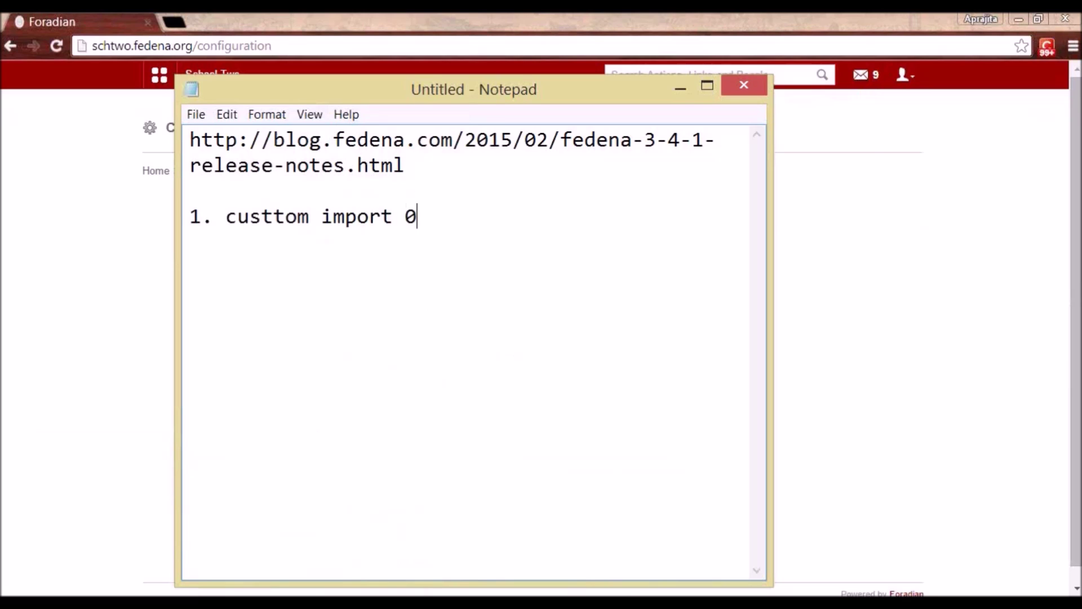
pyautogui.press('BackSpace')
pyautogui.write('-> admit ')
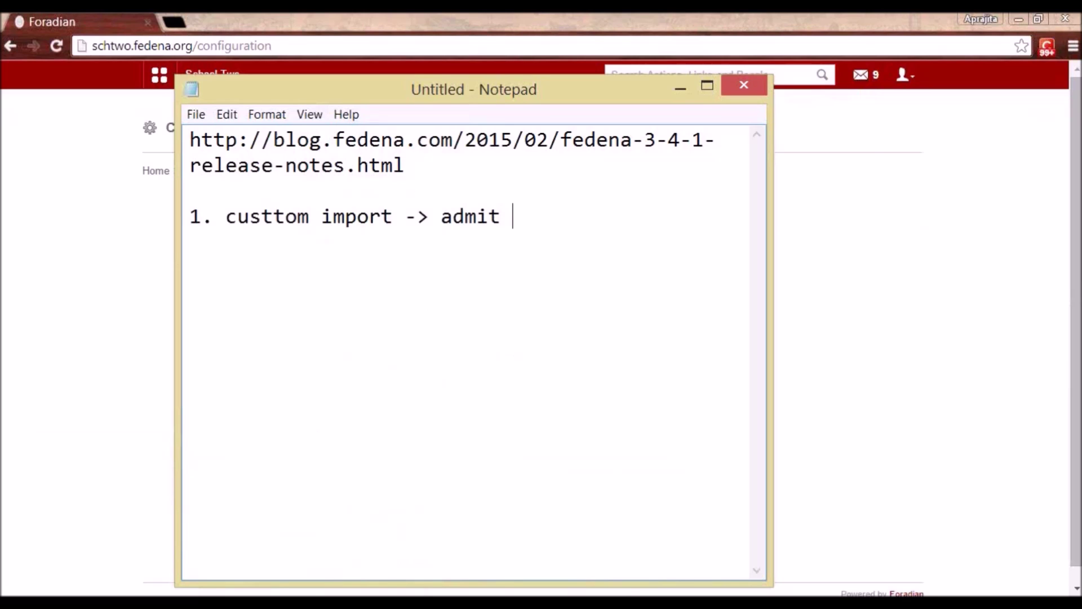
pyautogui.write('students')
pyautogui.press('Return')
pyautogui.write('-> assign rollnos.')
# Fix the 'custtom' and 'rollnos.' typos and move the Notepad window aside.
pyautogui.press('Left')
pyautogui.press('Left')
pyautogui.press('Left')
pyautogui.press('Left')
pyautogui.press('Up')
pyautogui.press('Left')
pyautogui.press('Left')
pyautogui.press('Left')
pyautogui.press('Left')
pyautogui.press('Left')
pyautogui.press('Left')
pyautogui.press('Left')
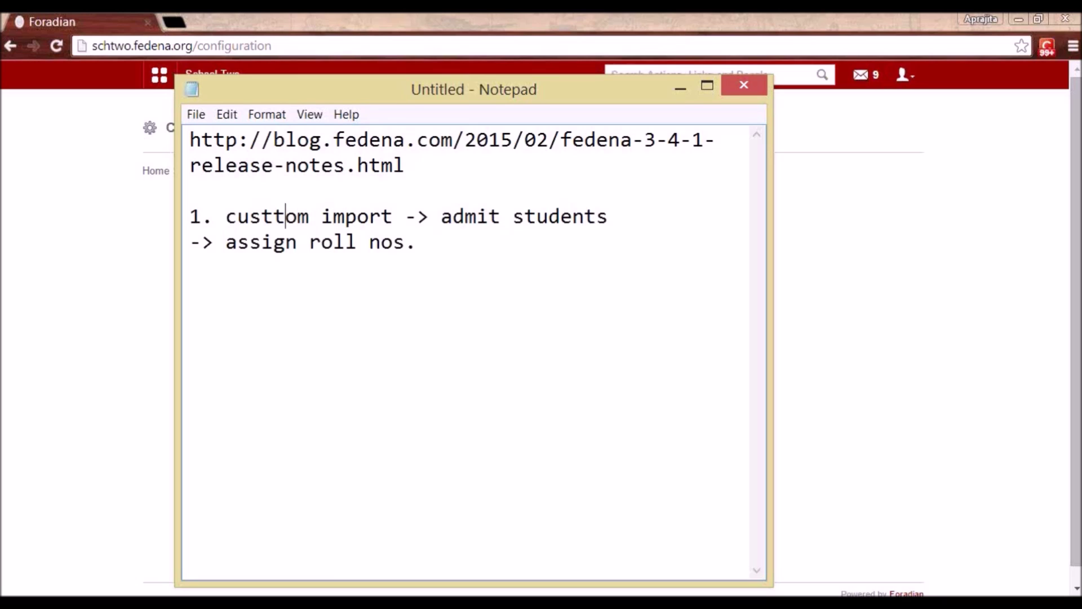
pyautogui.press('BackSpace')
pyautogui.moveTo(266, 89); pyautogui.dragTo(478, 129)
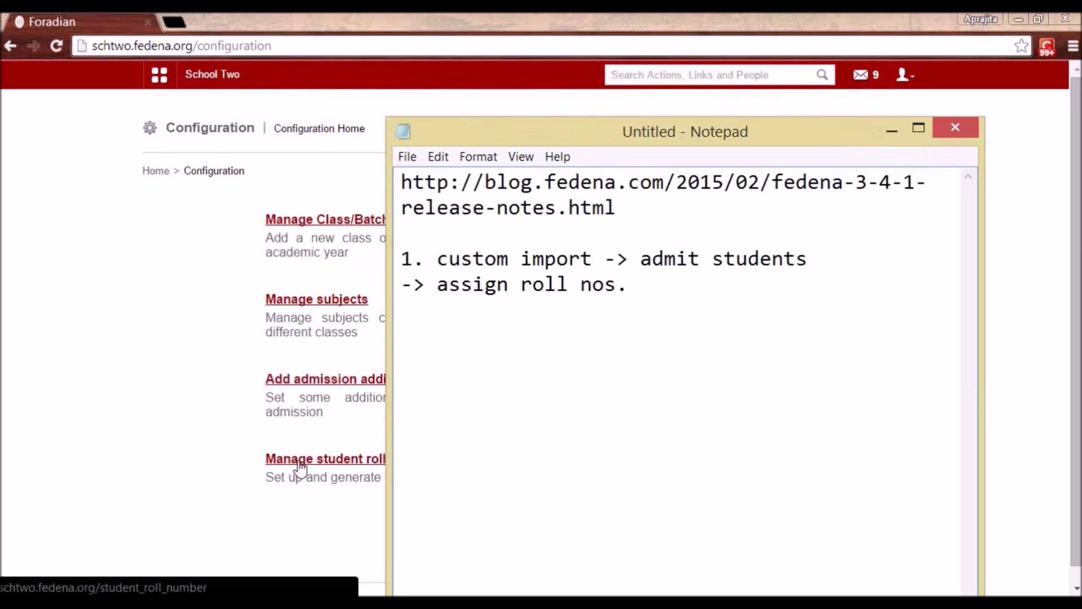
# Add '2. admit each student-> roll no.' as the second note and select 'custom import'.
pyautogui.click(646, 283)
pyautogui.press('Return')
pyautogui.press('Return')
pyautogui.write('2. admit each stu')
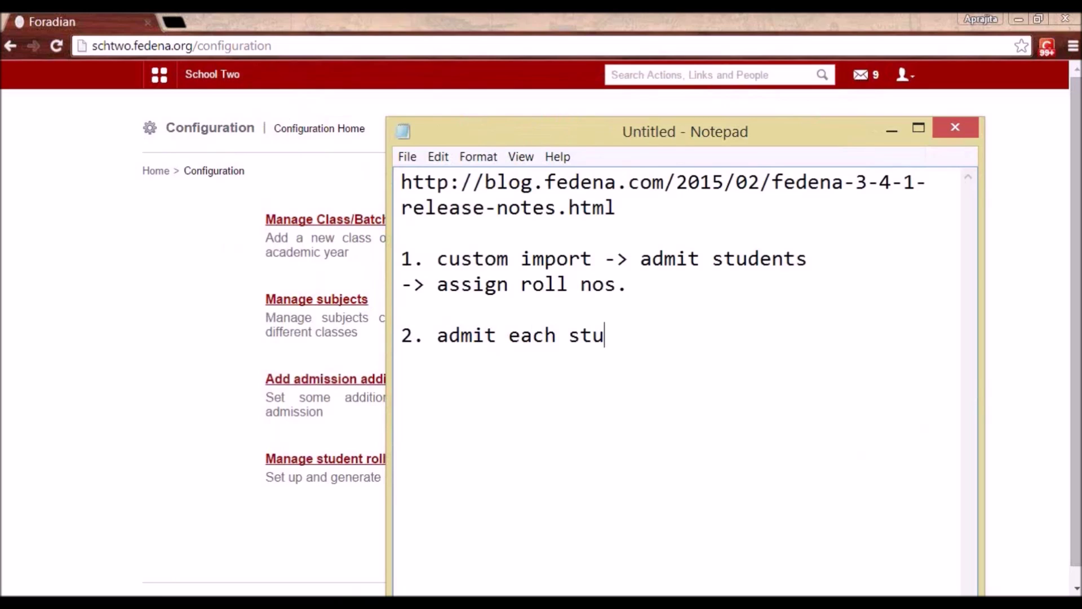
pyautogui.write('dent-> ')
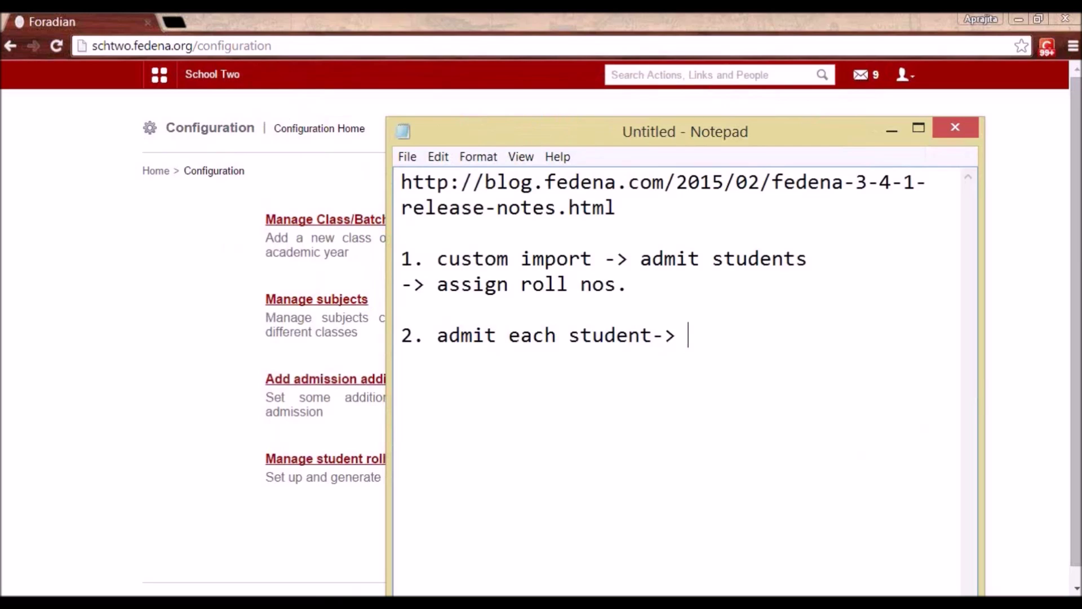
pyautogui.write('roll no.')
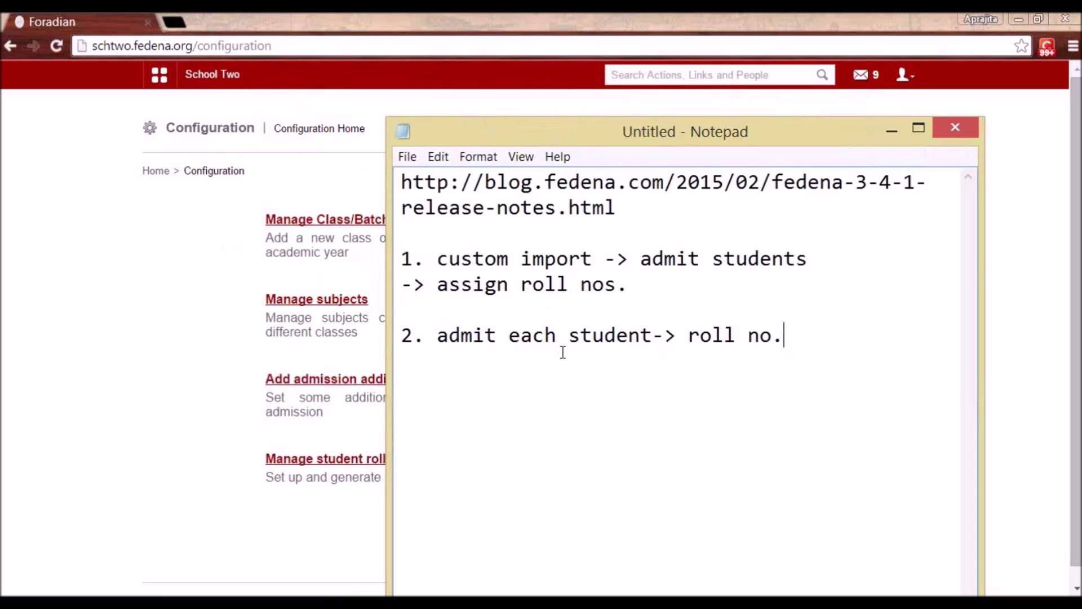
pyautogui.moveTo(633, 285); pyautogui.dragTo(595, 256)
pyautogui.click(457, 278)
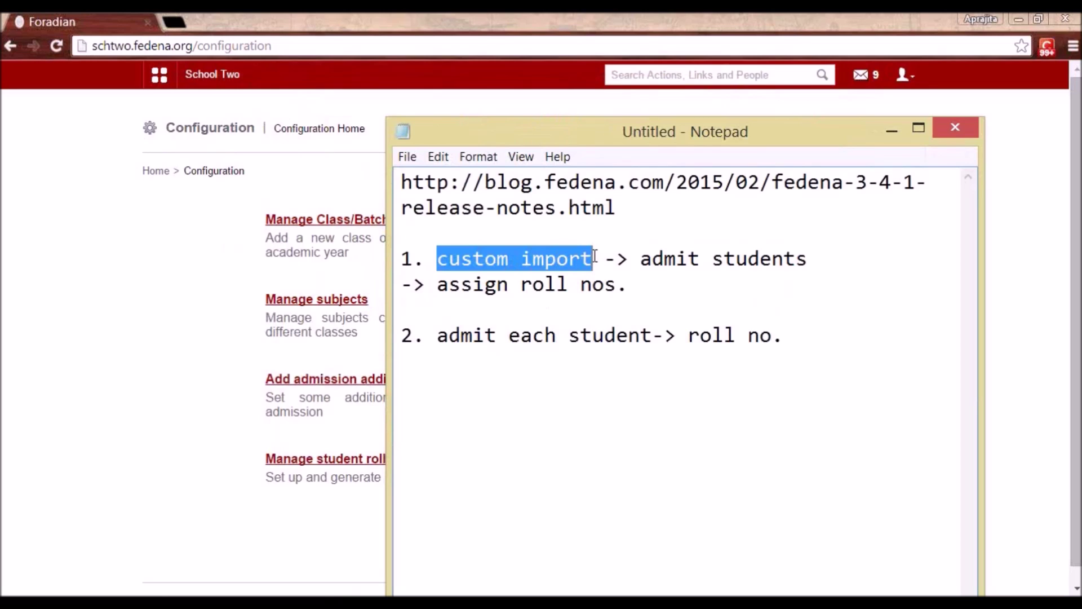
# Back in the browser, open Manage student roll numbers to see the class list.
pyautogui.click(197, 413)
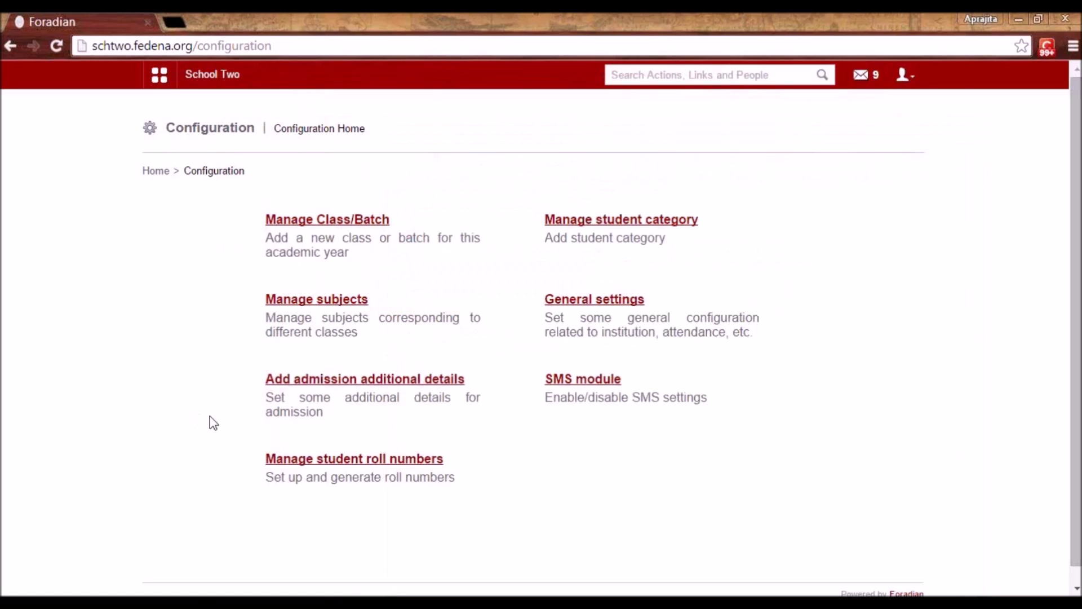
pyautogui.click(355, 460)
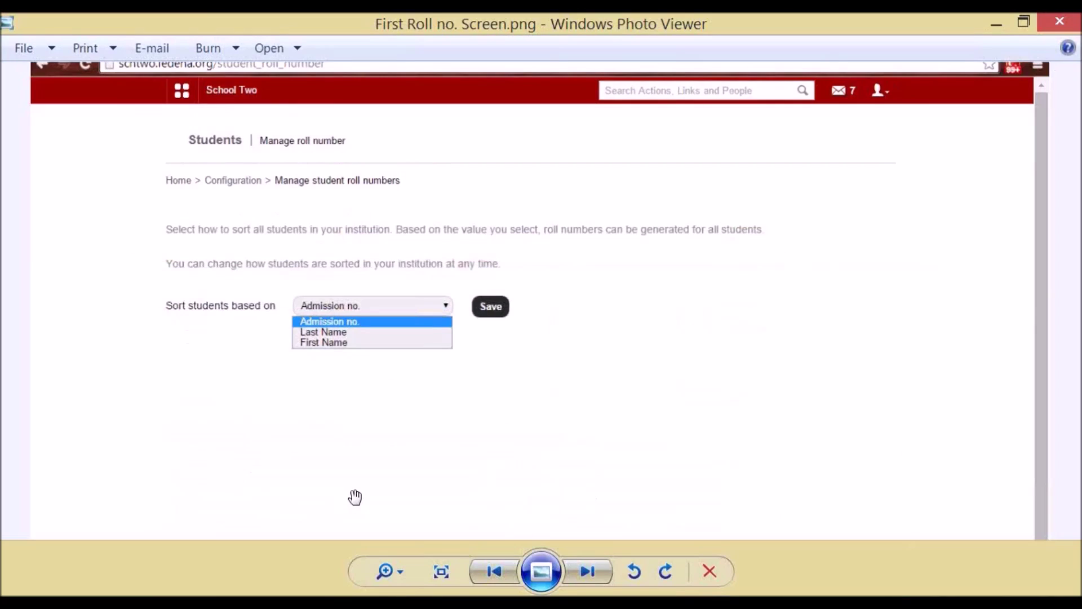
pyautogui.scroll(1, 355, 497)
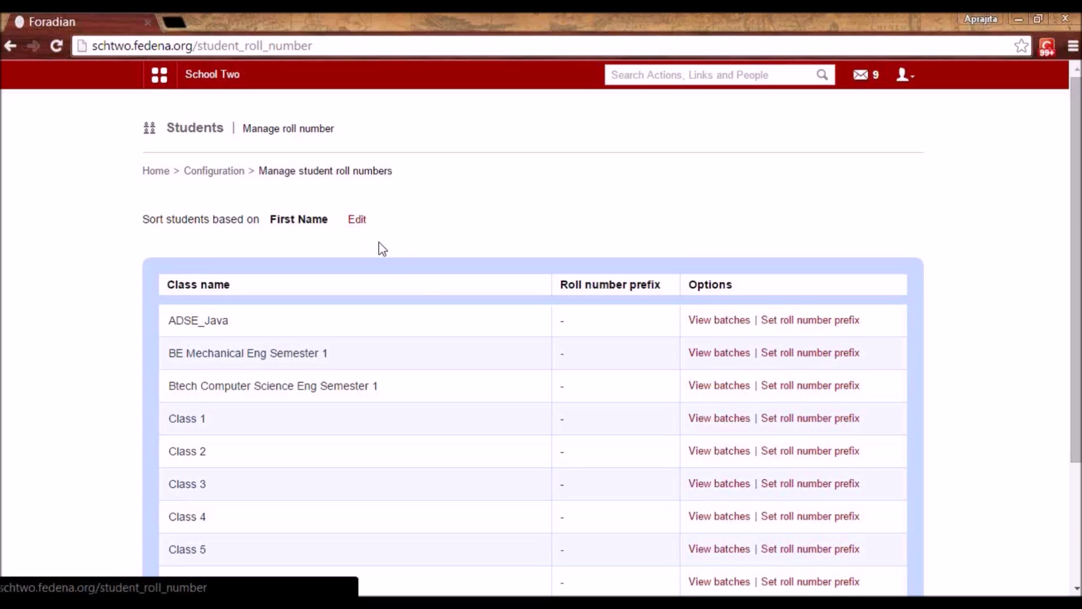
# Page to the second page of classes and open the Grade 4 batch list.
pyautogui.scroll(-3, 508, 333)
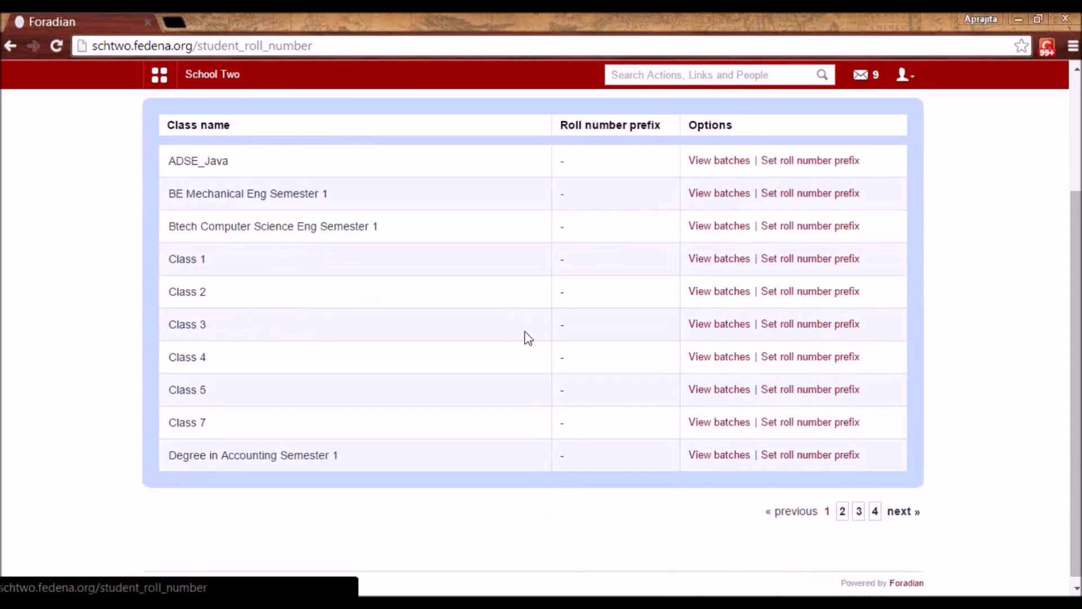
pyautogui.click(858, 512)
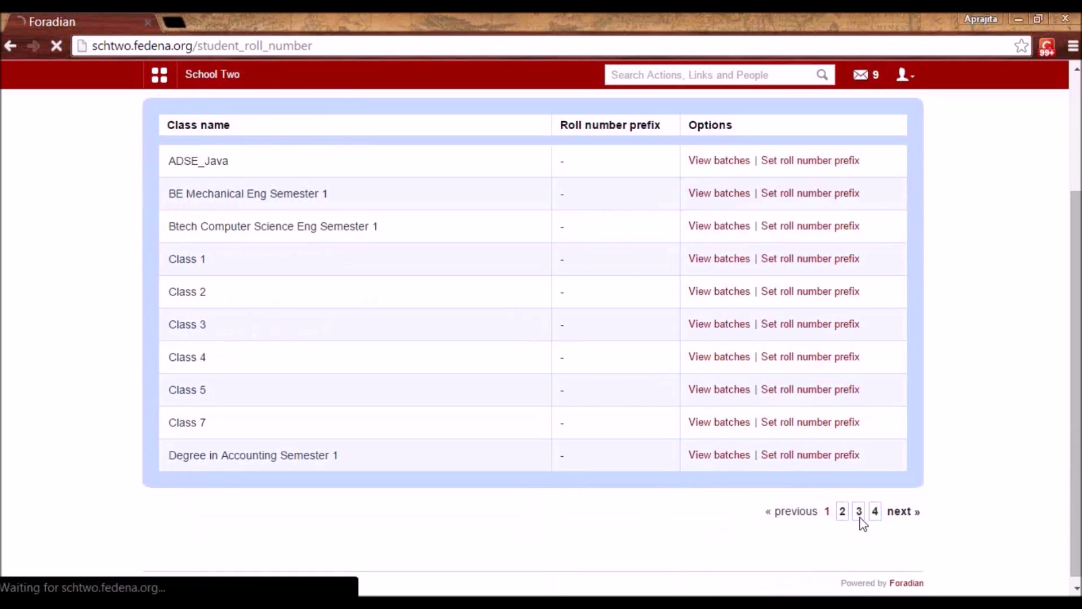
pyautogui.scroll(-3, 860, 522)
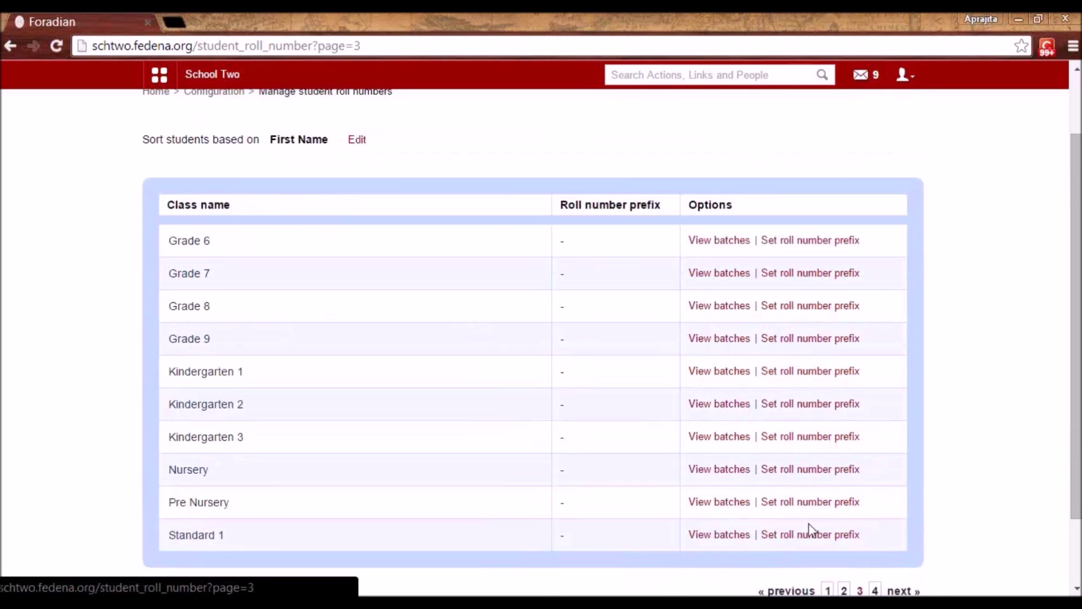
pyautogui.click(843, 515)
pyautogui.scroll(-3, 169, 420)
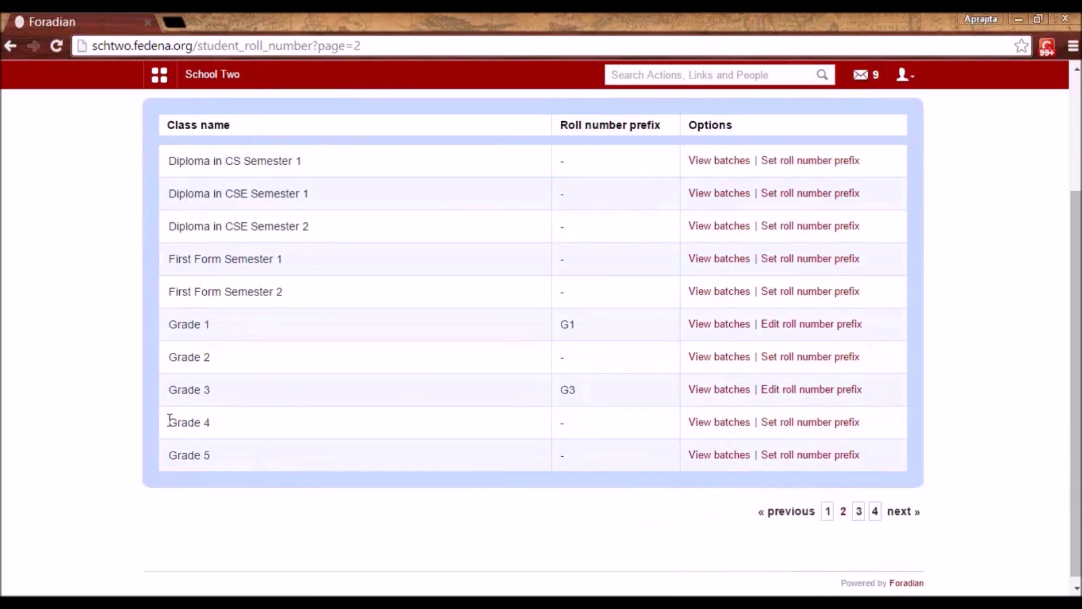
pyautogui.click(716, 423)
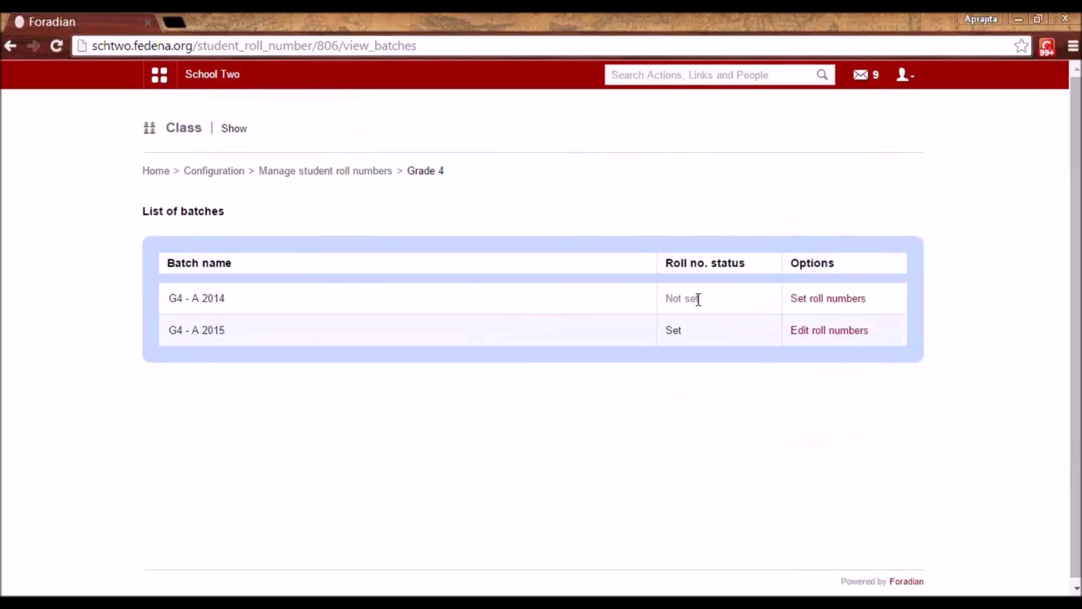
pyautogui.click(818, 303)
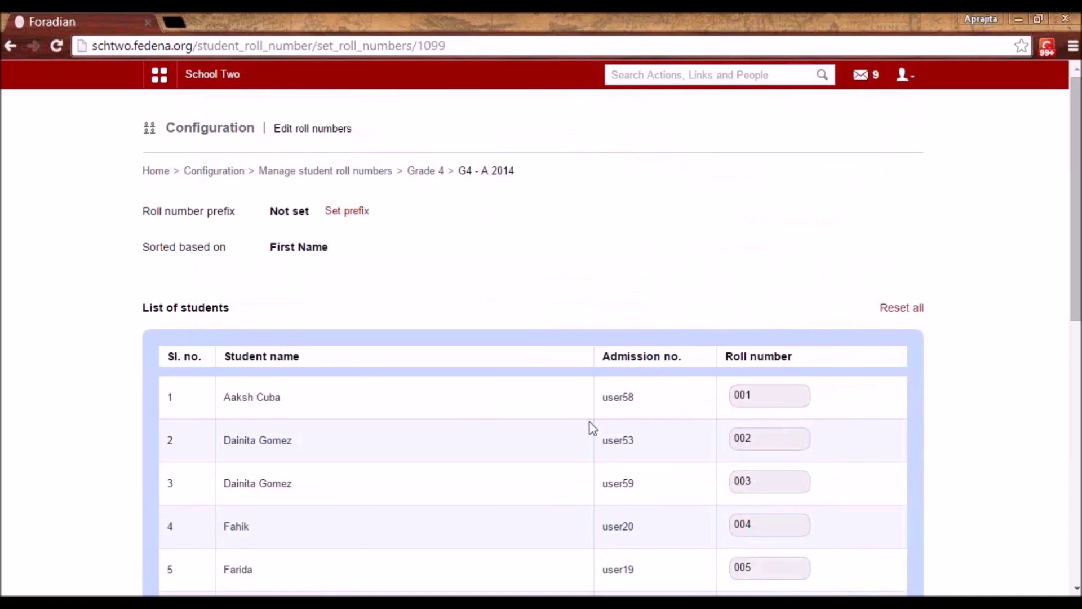
pyautogui.scroll(-3, 592, 429)
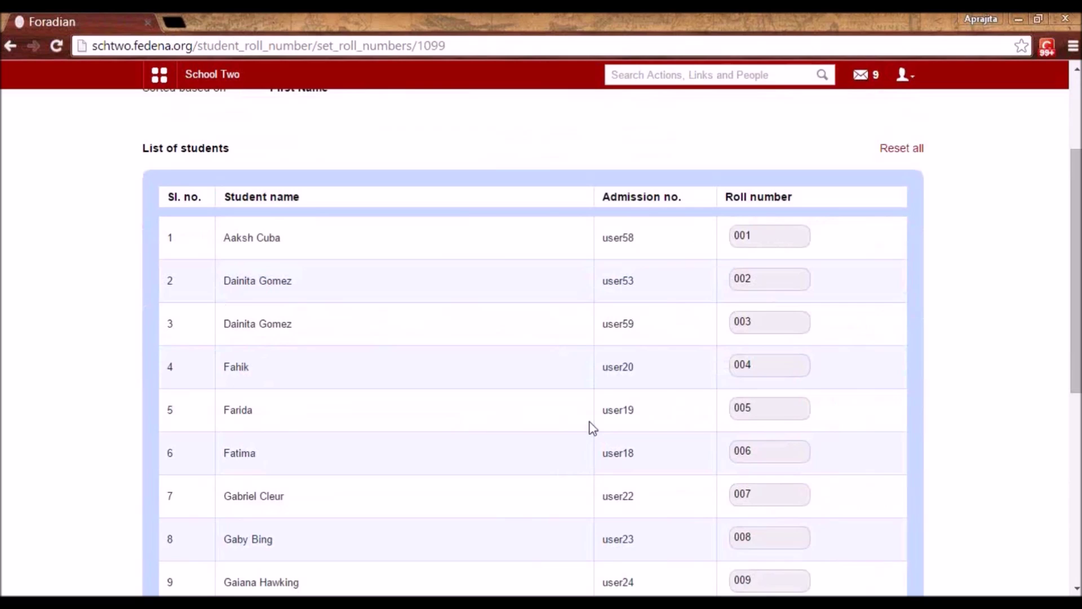
pyautogui.scroll(-1, 592, 429)
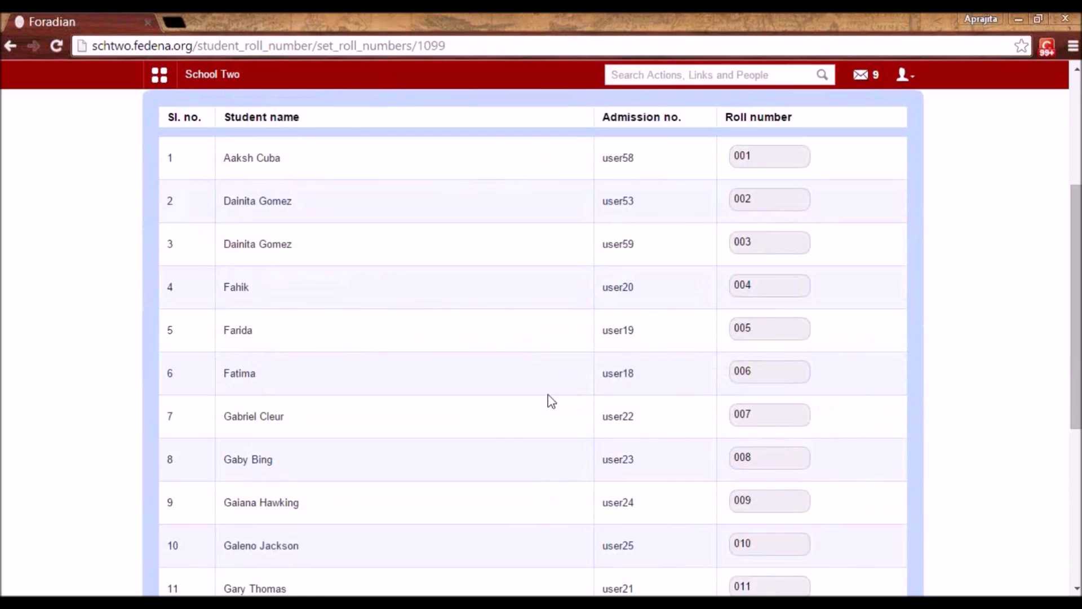
pyautogui.scroll(-5, 731, 423)
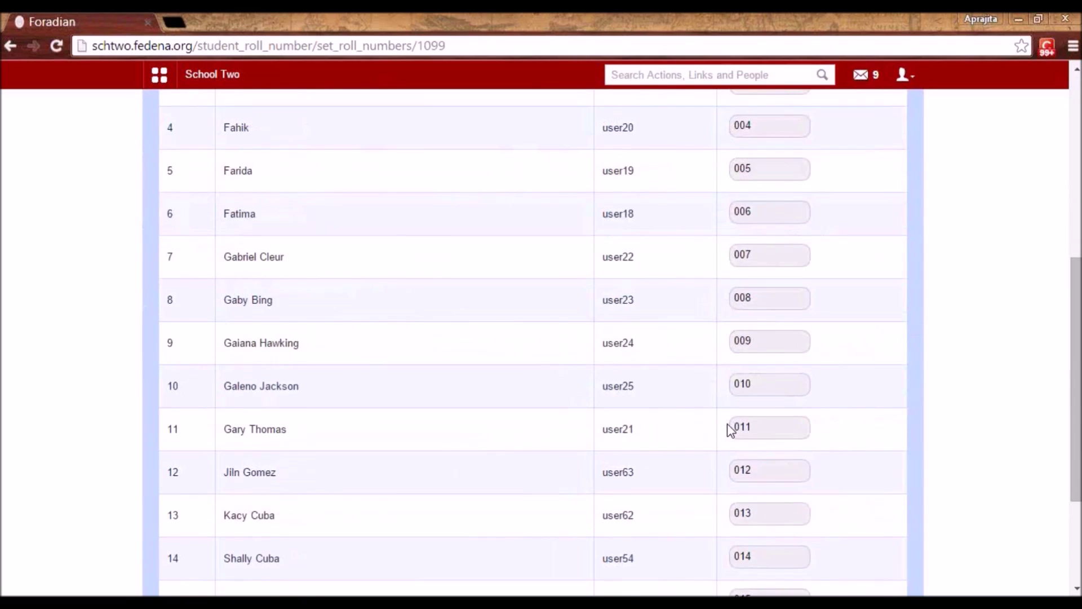
pyautogui.scroll(7, 731, 432)
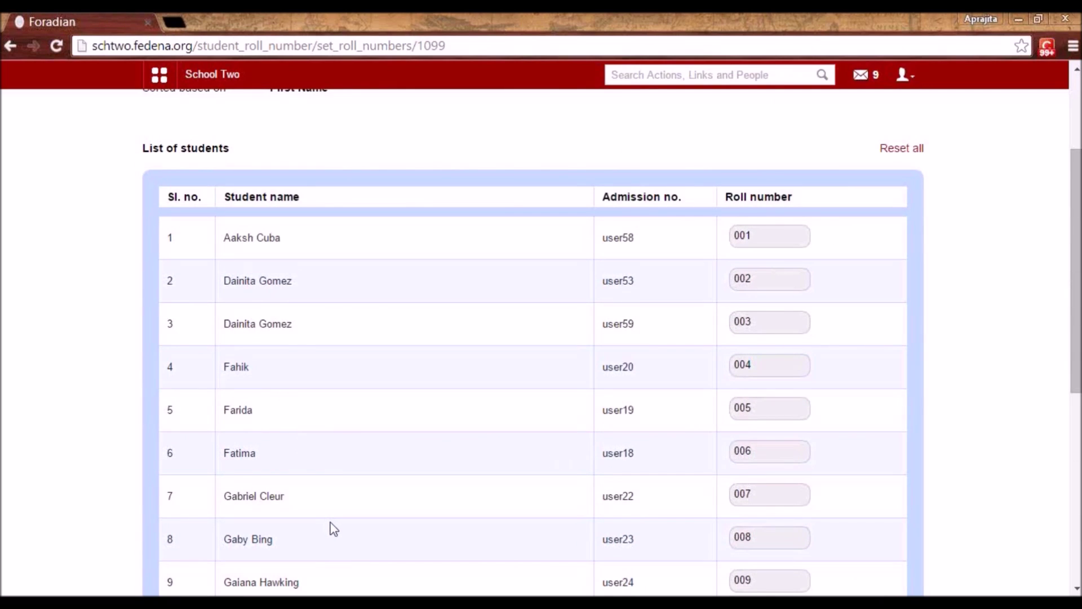
pyautogui.scroll(-2, 334, 529)
pyautogui.scroll(5, 334, 529)
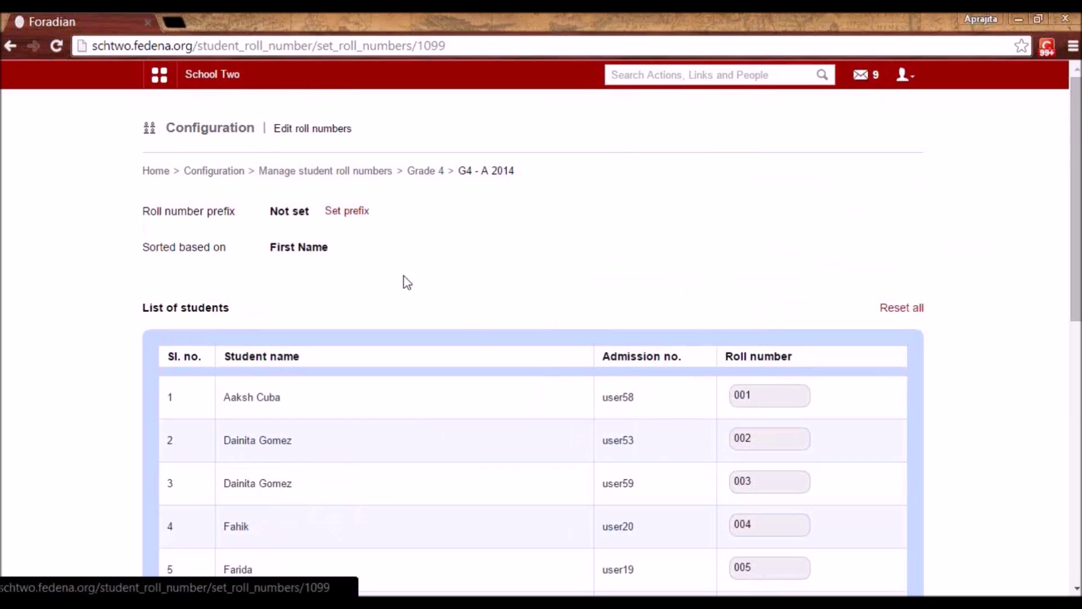
# Set roll number prefix G4 for Grade 4 from page 2 of the class list.
pyautogui.click(362, 179)
pyautogui.scroll(-3, 517, 271)
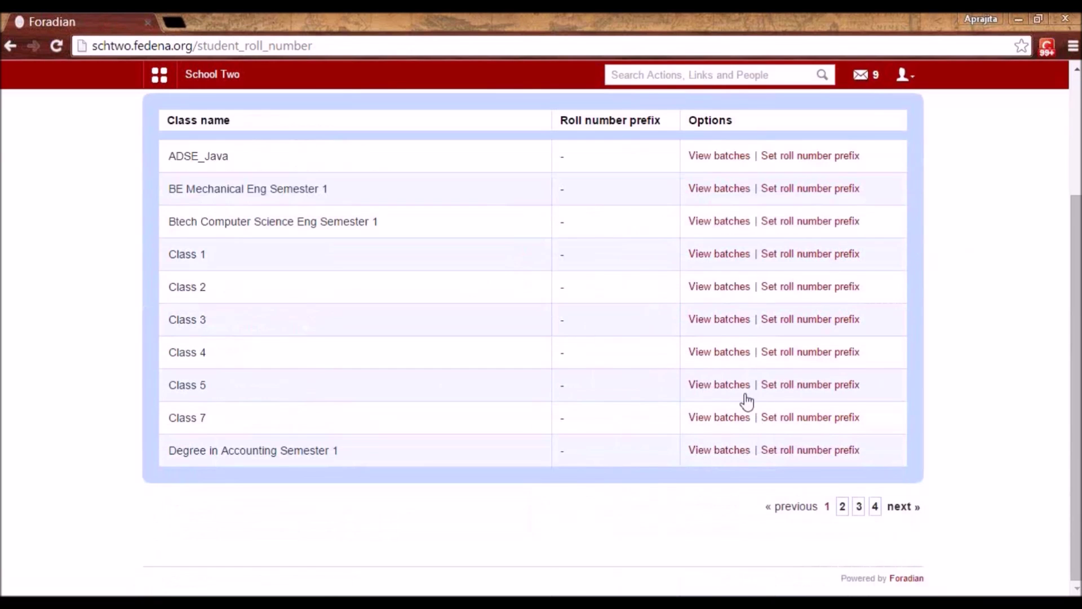
pyautogui.click(842, 505)
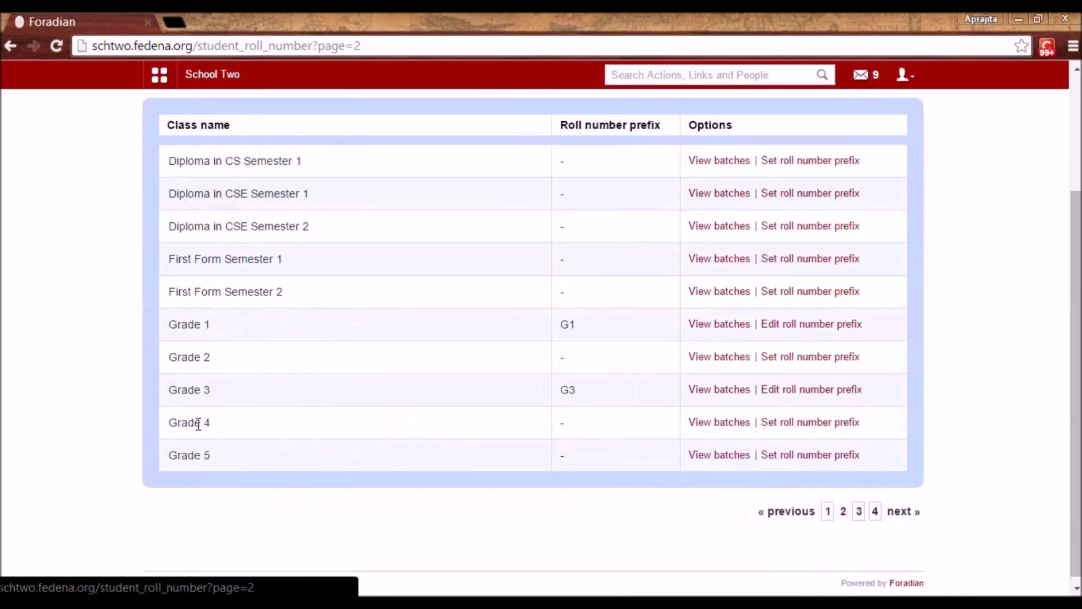
pyautogui.click(795, 432)
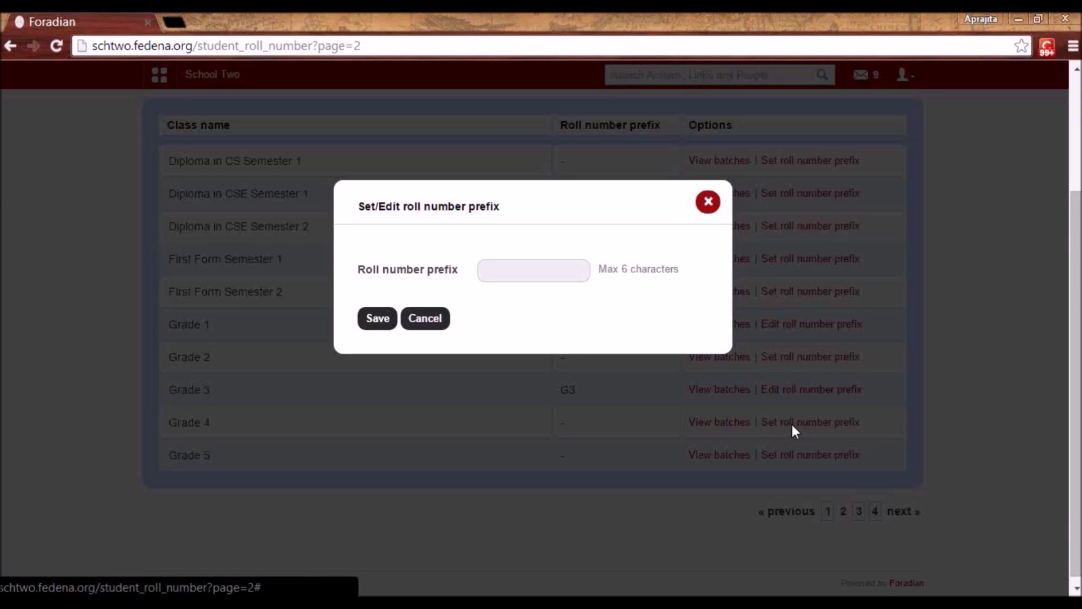
pyautogui.click(523, 278)
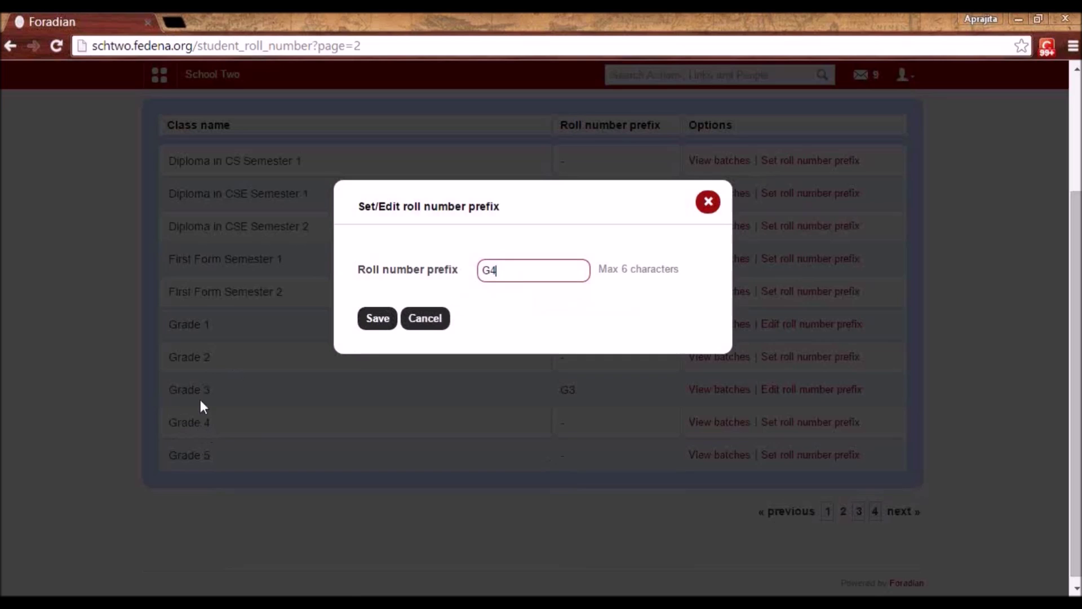
pyautogui.click(367, 314)
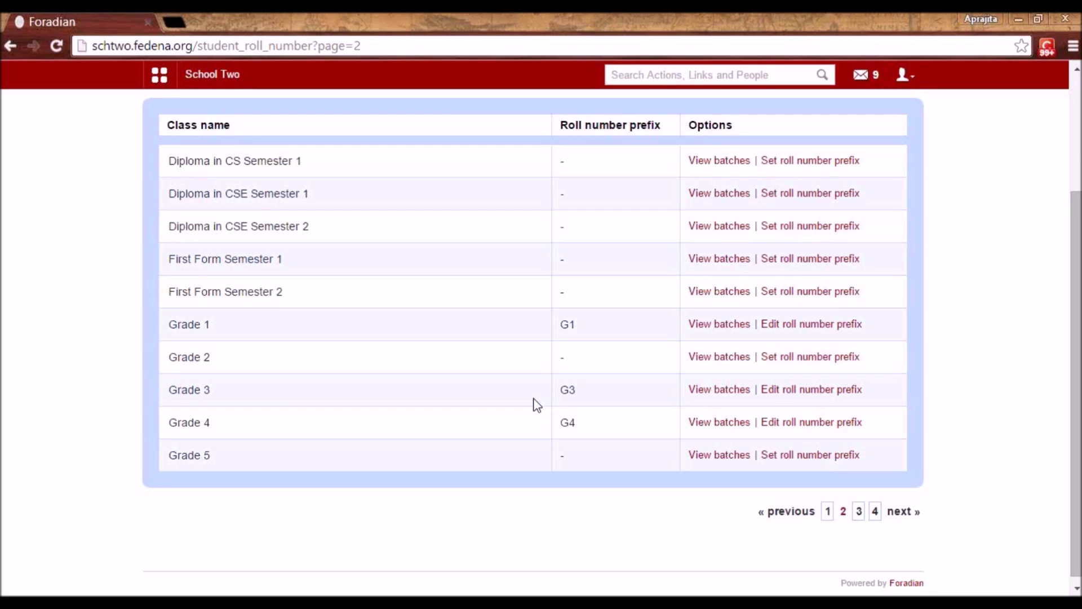
pyautogui.click(725, 427)
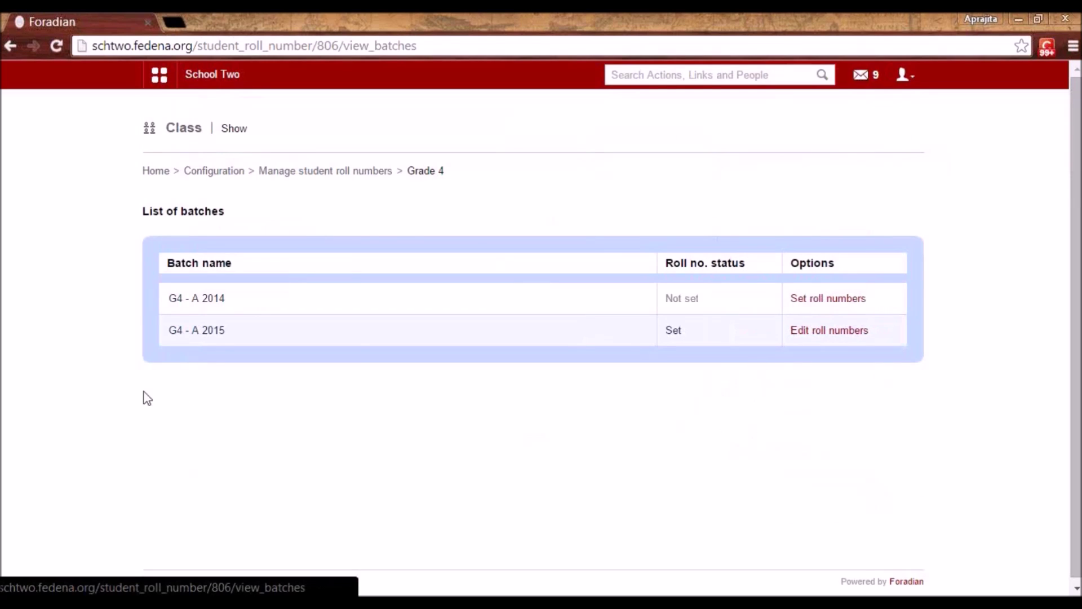
# Open roll number setup for batch G4 - A 2014 and review the G4-prefixed numbers.
pyautogui.click(827, 309)
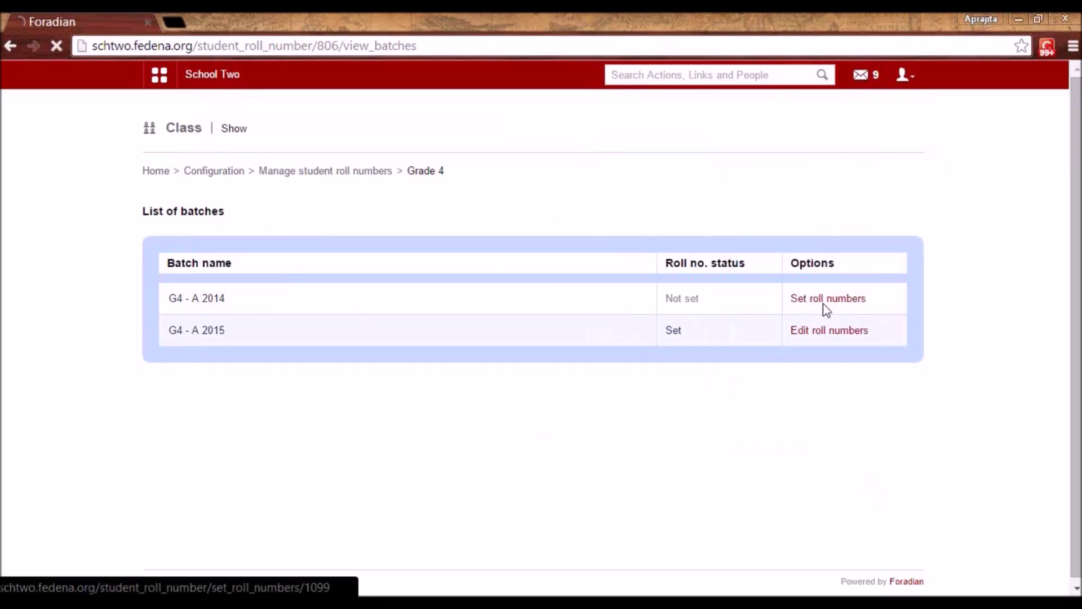
pyautogui.scroll(-1, 756, 395)
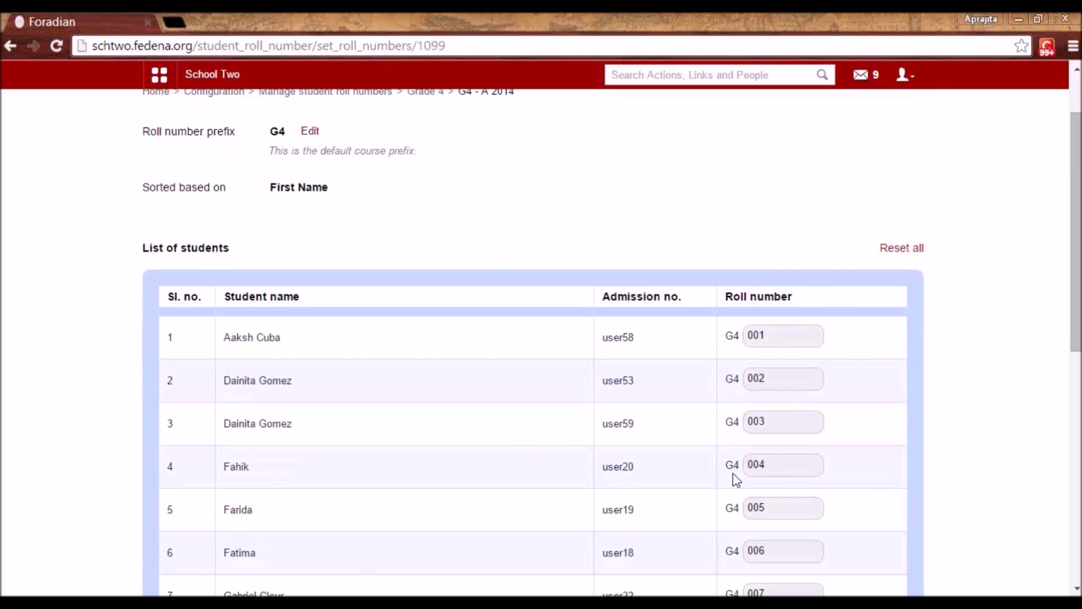
pyautogui.scroll(2, 736, 481)
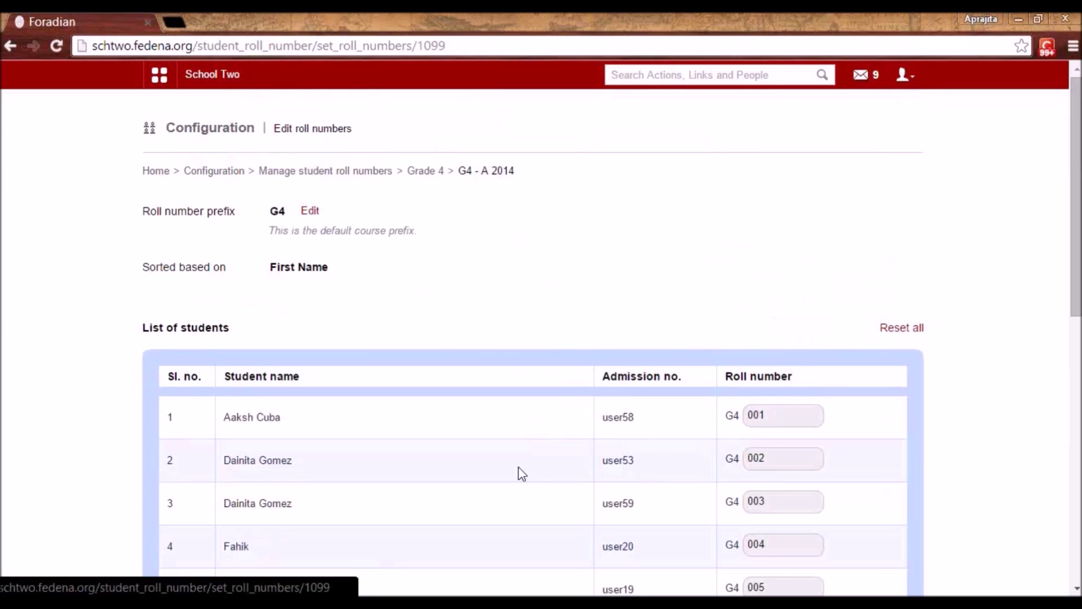
# Change the G4 - A 2014 batch prefix to G4A, removing the invalid space, and save.
pyautogui.click(311, 212)
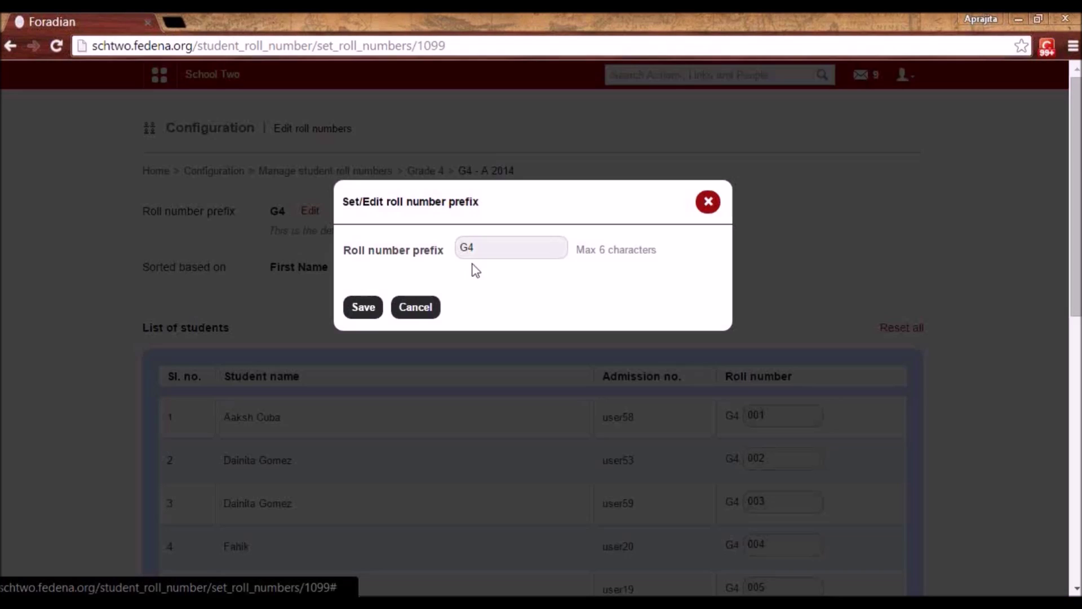
pyautogui.click(511, 246)
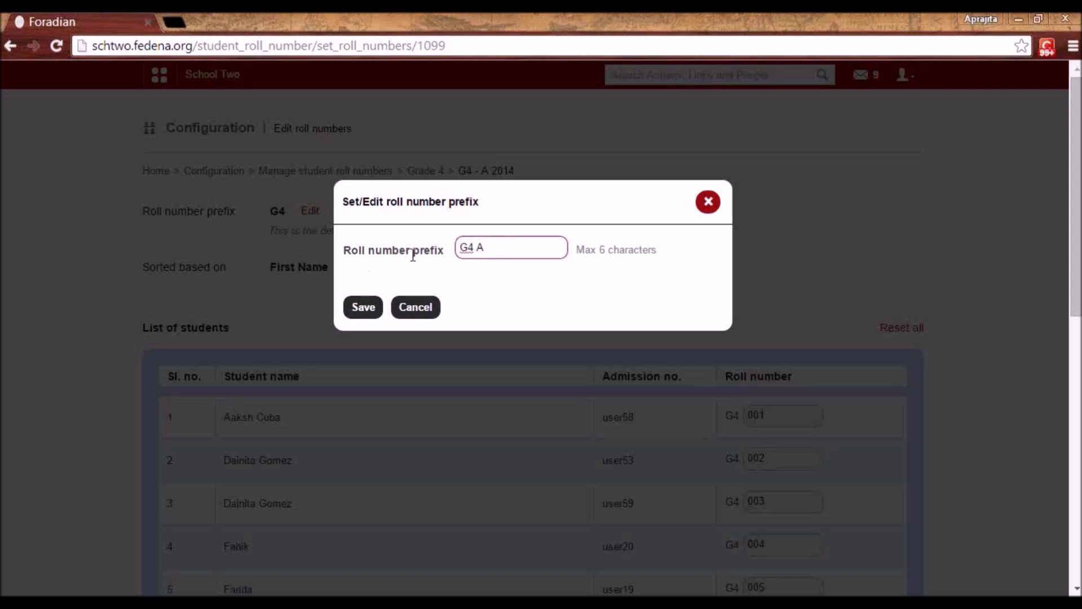
pyautogui.click(372, 305)
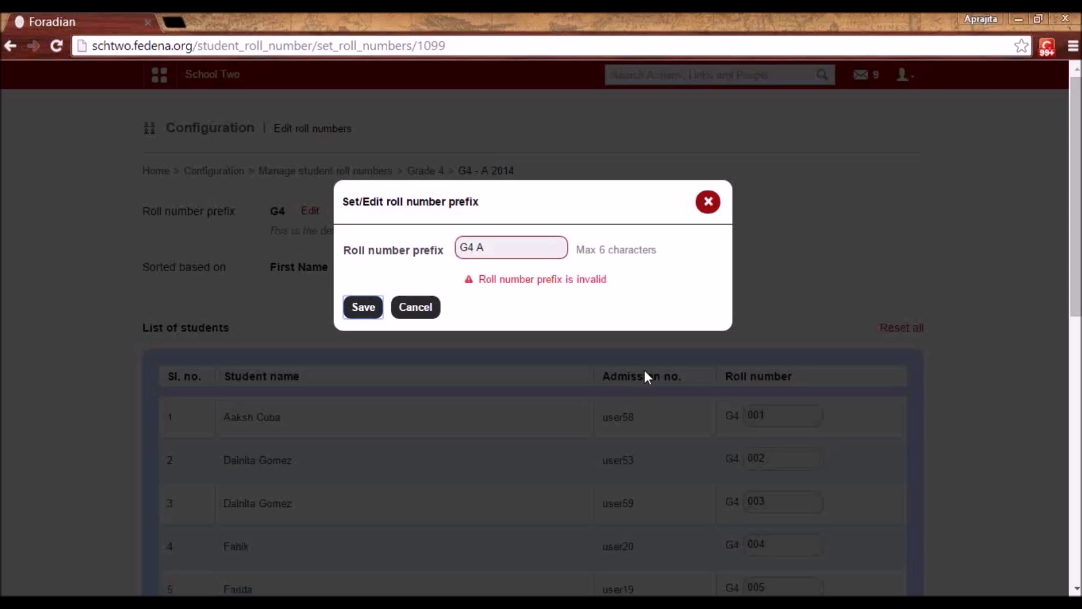
pyautogui.click(474, 247)
pyautogui.press('BackSpace')
pyautogui.click(379, 311)
pyautogui.scroll(-2, 750, 356)
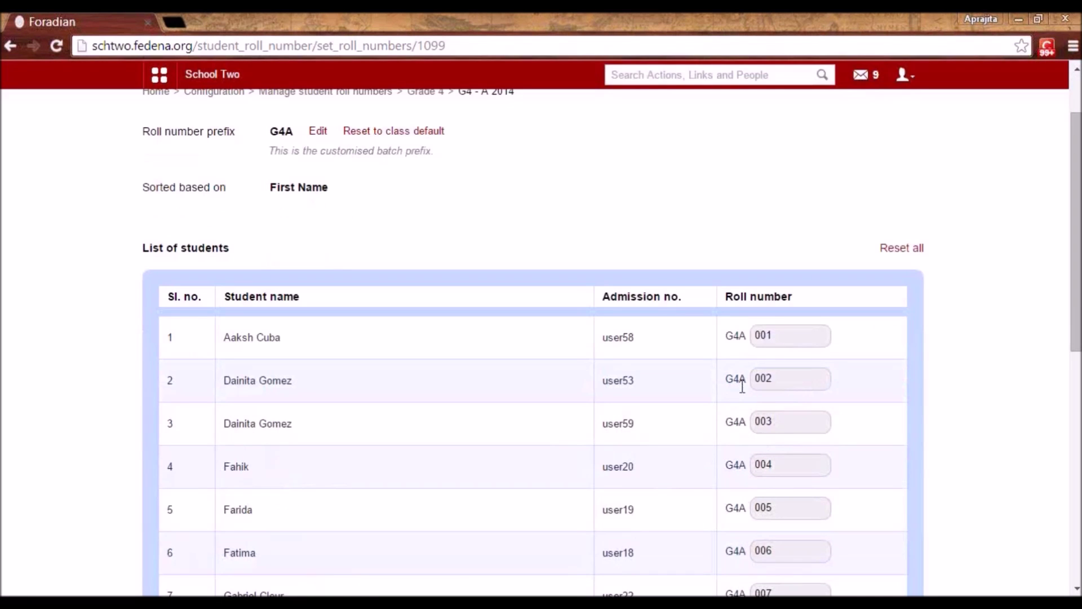
# Apply roll numbers G4A001–G4A015 to all students of batch G4 - A 2014.
pyautogui.scroll(-7, 770, 389)
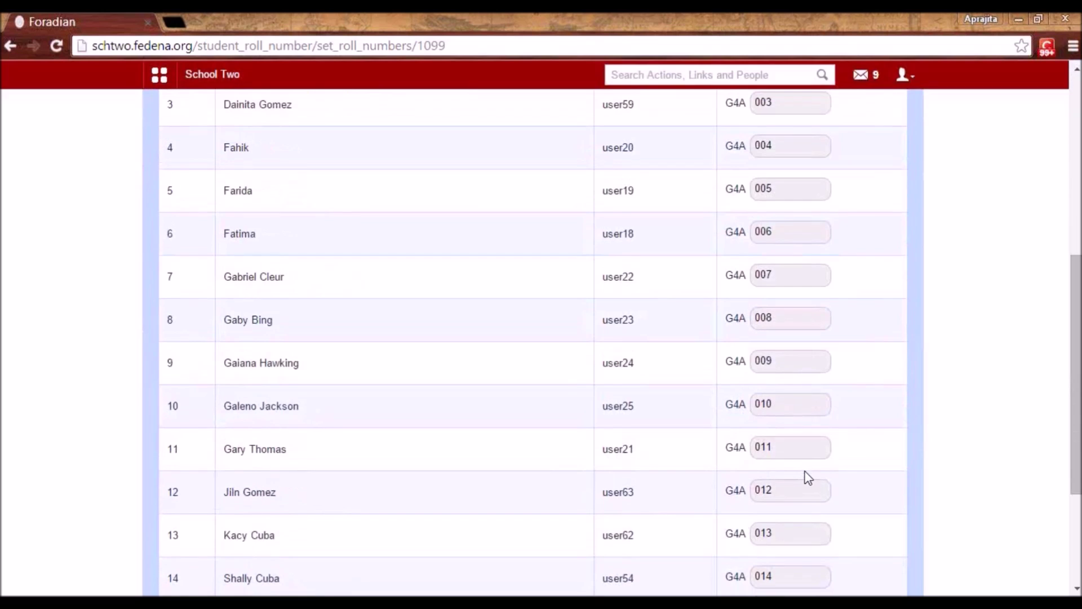
pyautogui.scroll(4, 809, 477)
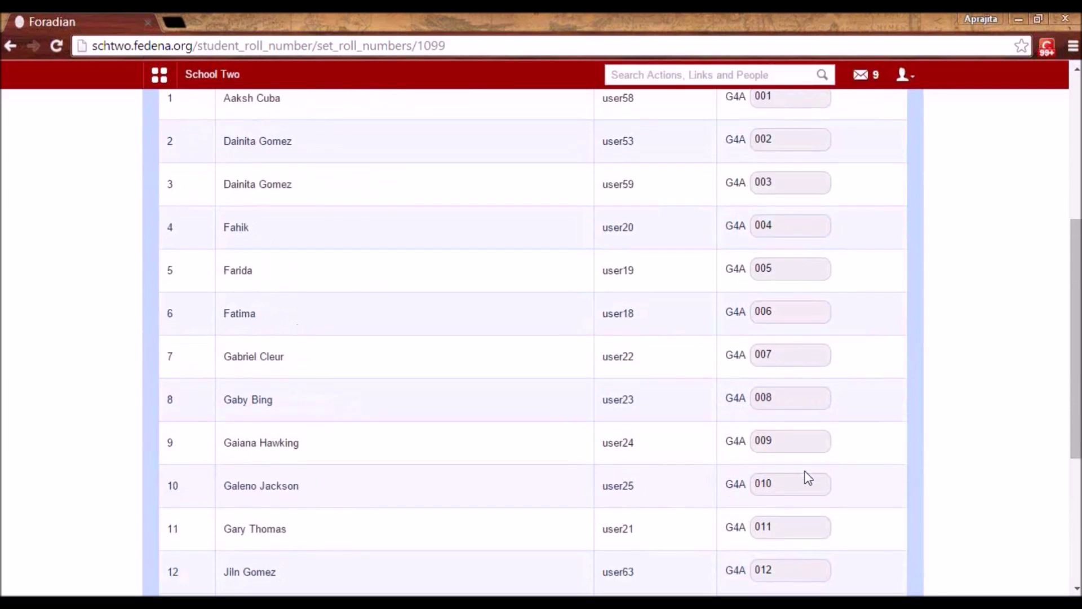
pyautogui.scroll(3, 805, 468)
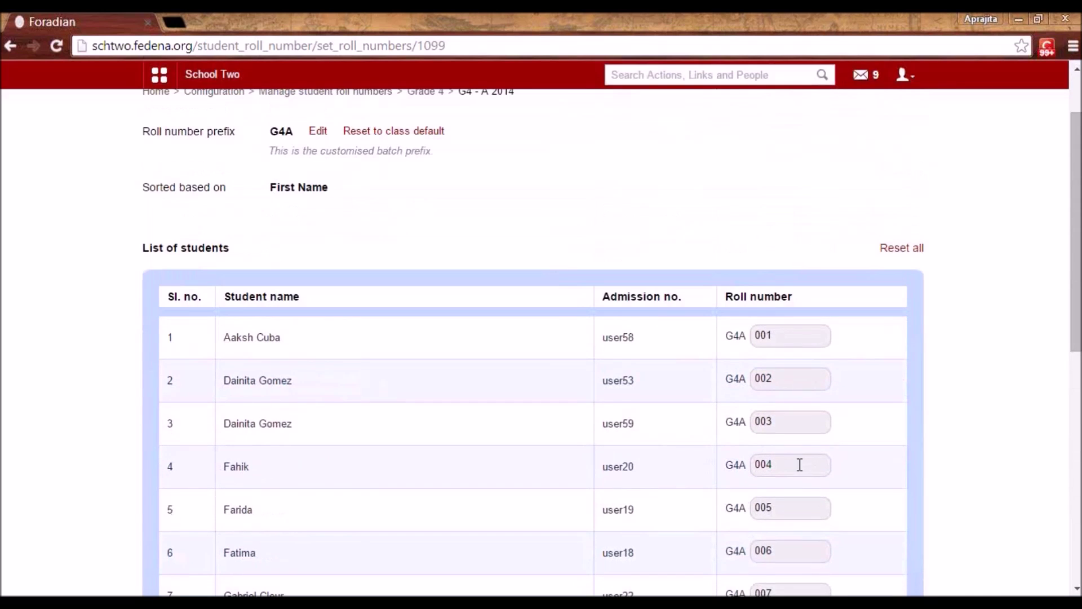
pyautogui.scroll(-4, 733, 417)
pyautogui.scroll(-5, 748, 427)
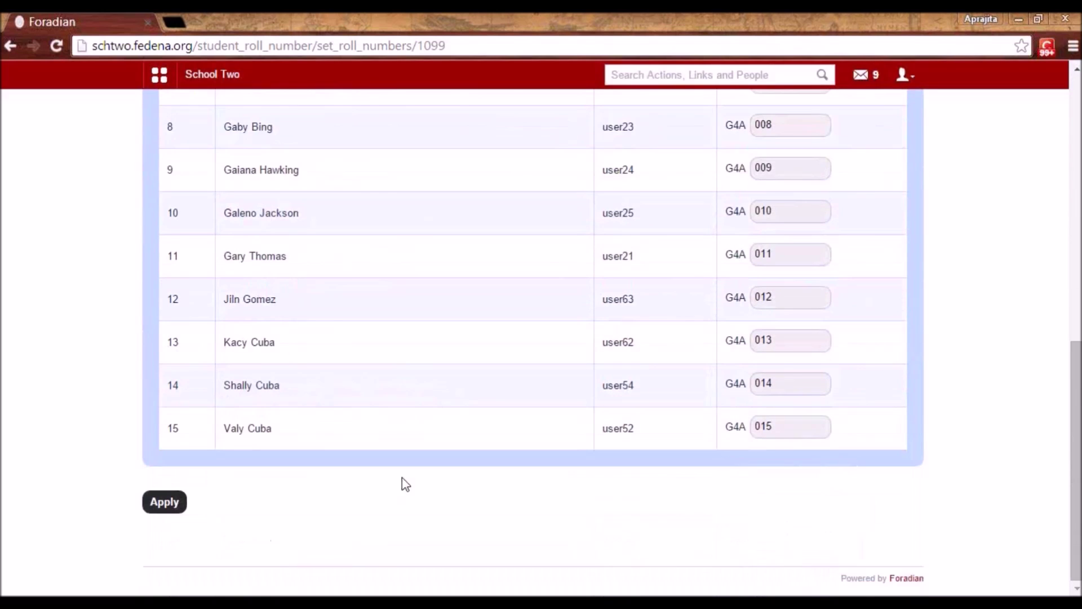
pyautogui.click(173, 511)
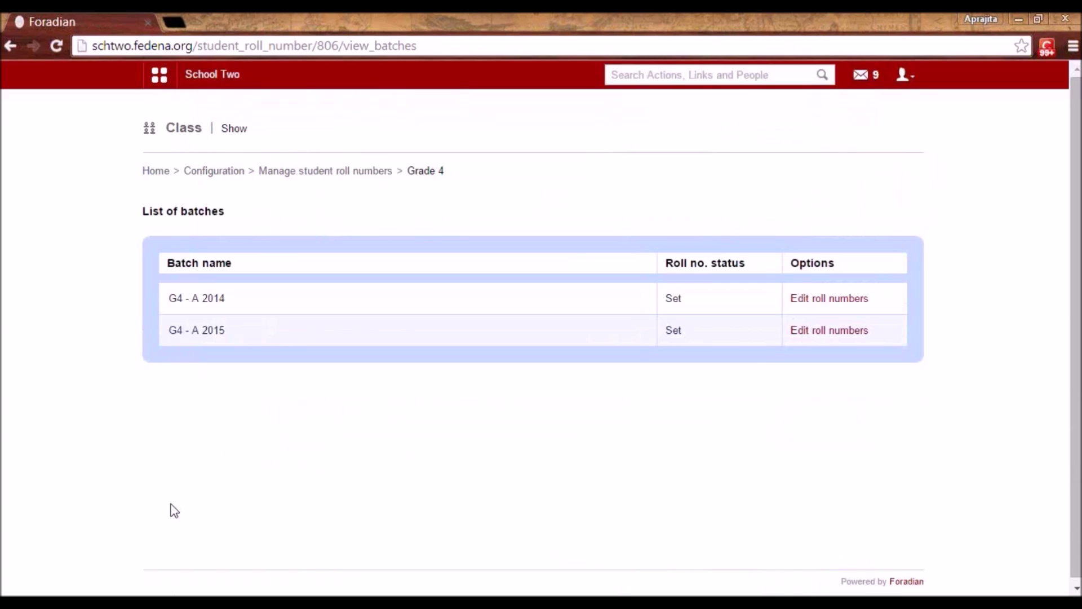
# Open the Batch report under Data and Reports and view G4 - A 2014's roll numbers.
pyautogui.click(160, 90)
pyautogui.click(476, 124)
pyautogui.click(387, 162)
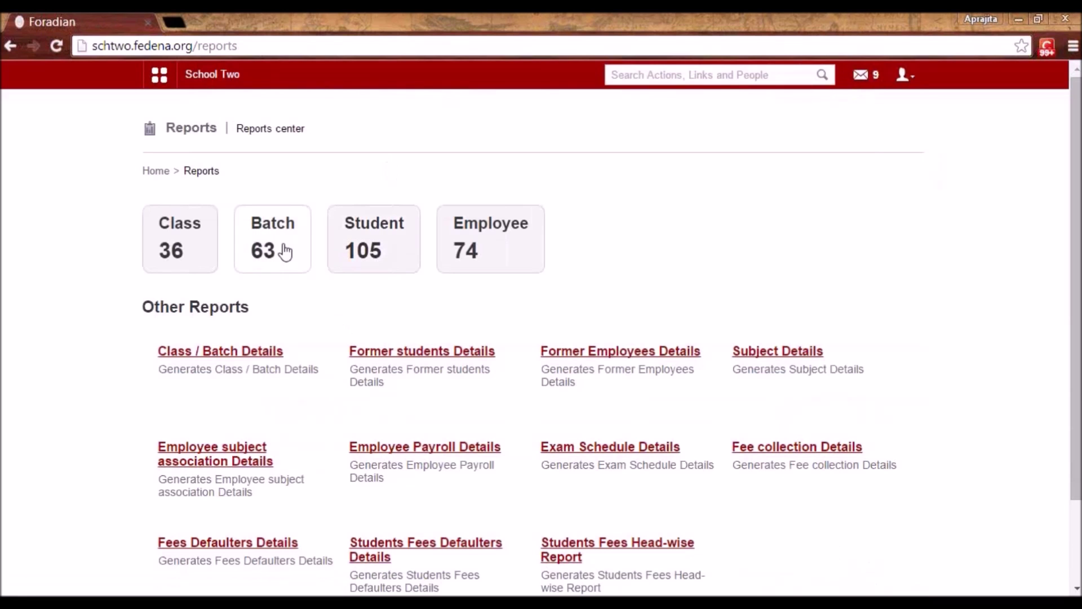
pyautogui.click(282, 251)
pyautogui.scroll(-4, 347, 334)
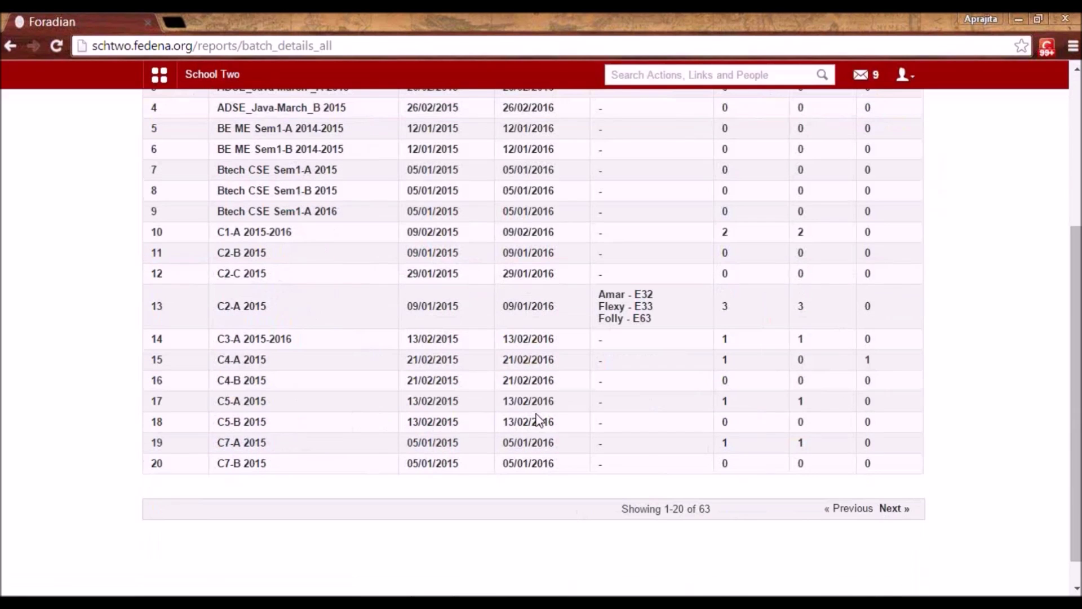
pyautogui.click(892, 511)
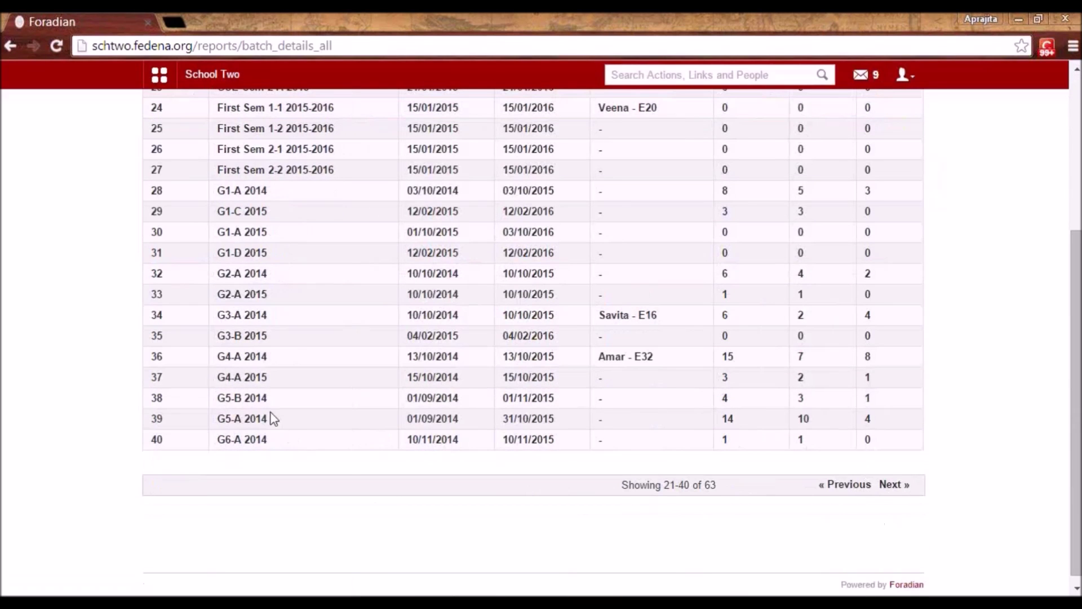
pyautogui.click(231, 357)
pyautogui.scroll(-3, 291, 393)
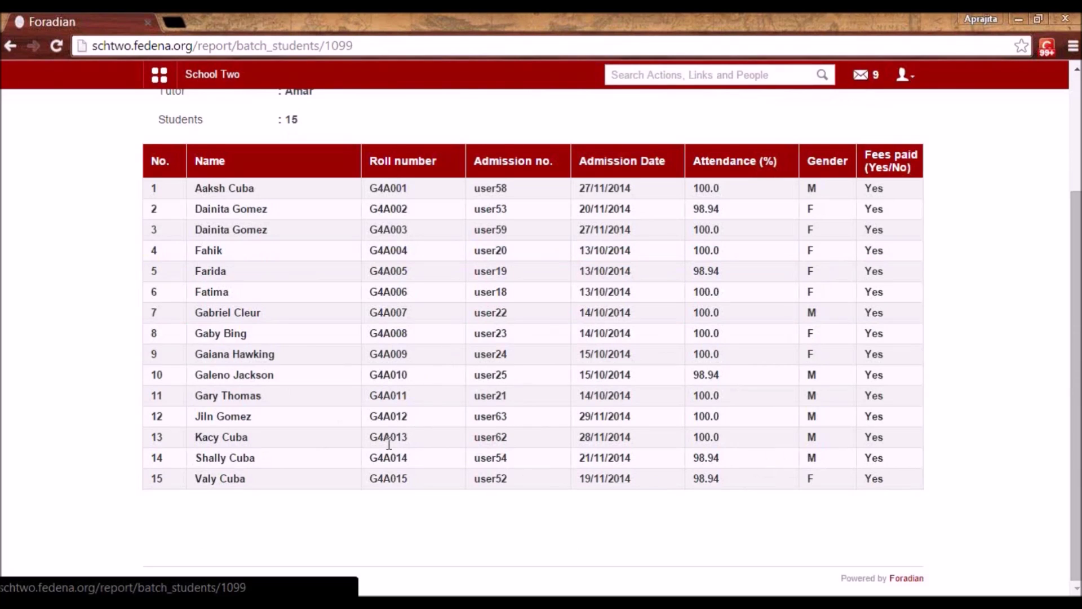
pyautogui.scroll(3, 389, 444)
# Navigate via Administration > Finance to the Fees page listing Create Fees and Collect the Fees.
pyautogui.moveTo(160, 75)
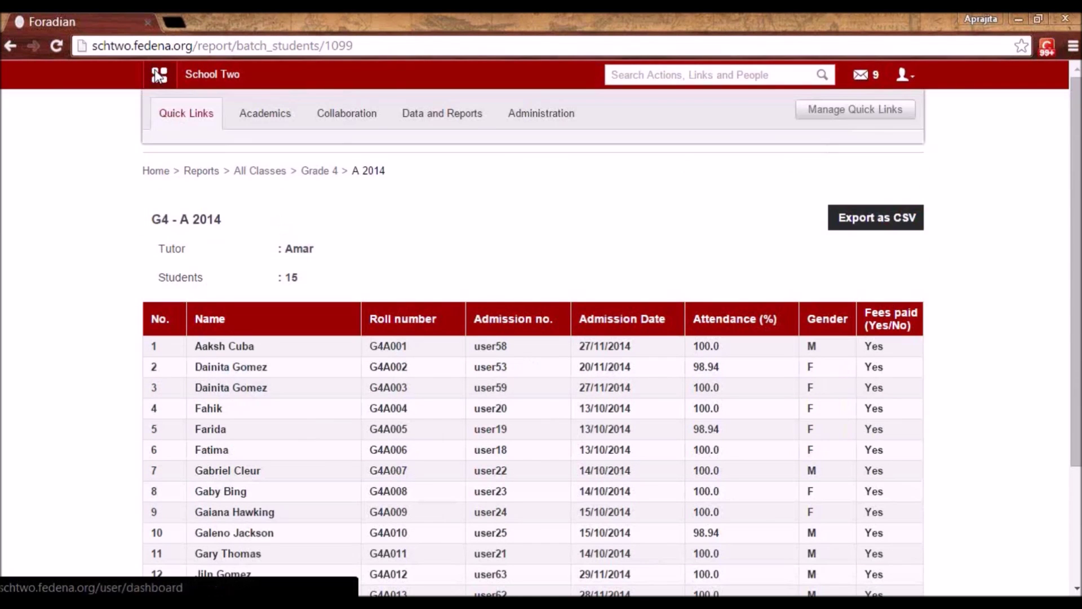
pyautogui.click(518, 116)
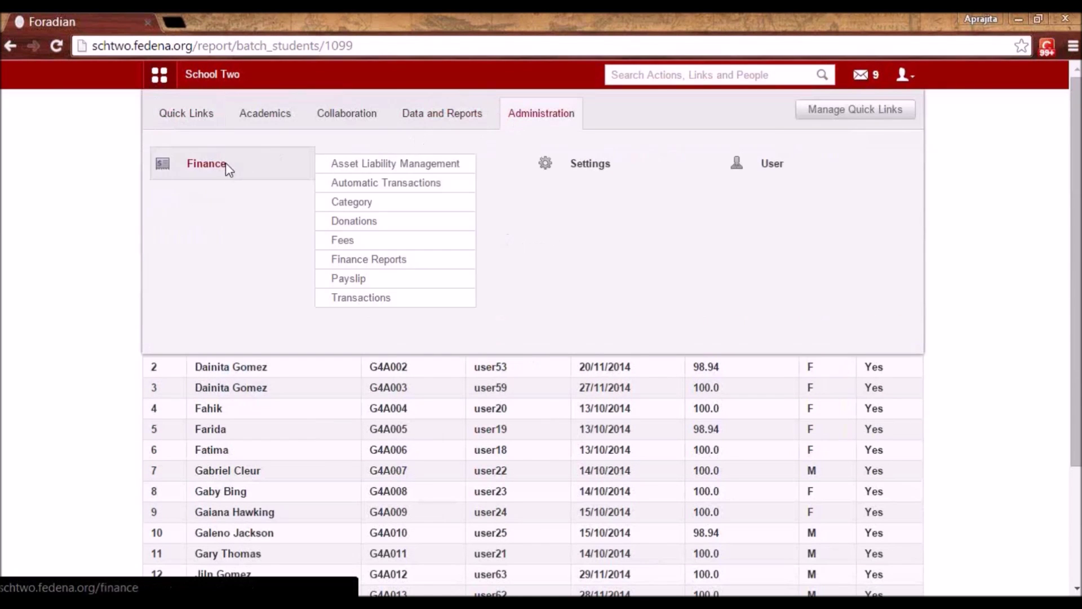
pyautogui.click(226, 164)
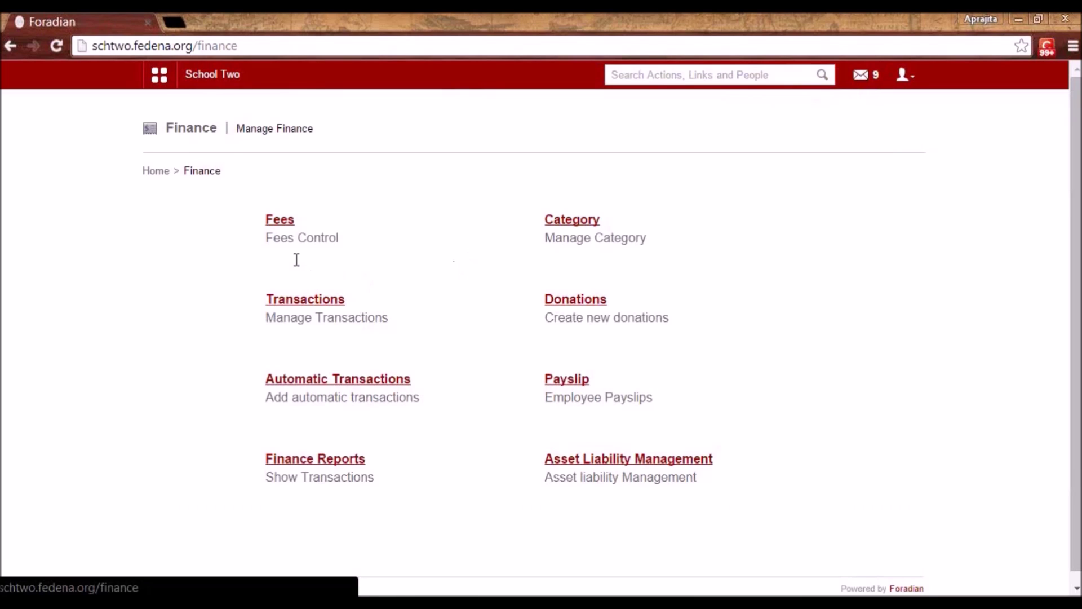
pyautogui.click(275, 225)
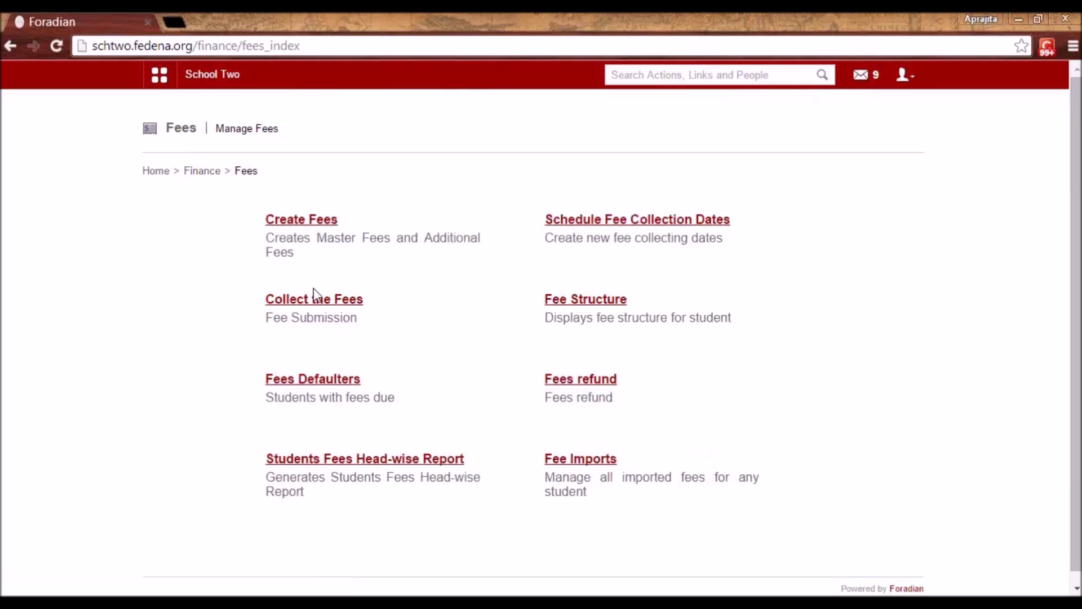